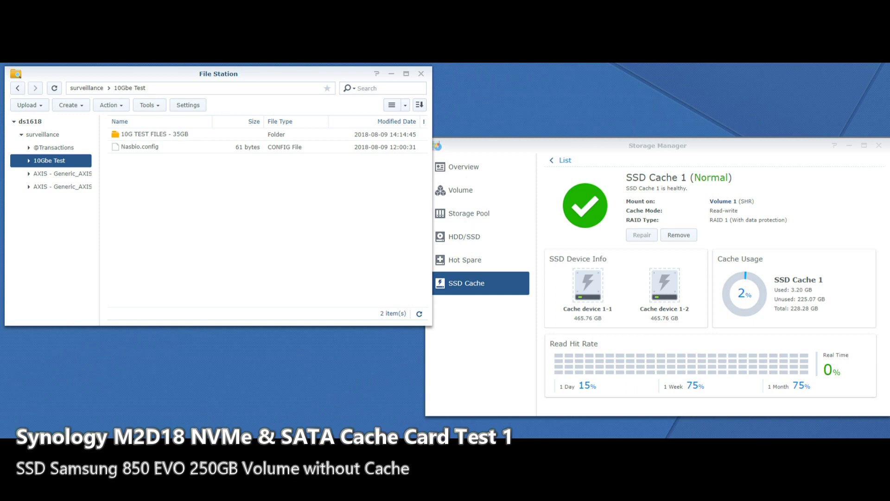
# - Copy the 10G TEST FILES - 35GB folder from 10Gbe Test and paste it into the AXIS - Generic_AXIS folder
pyautogui.rightClick(128, 135)
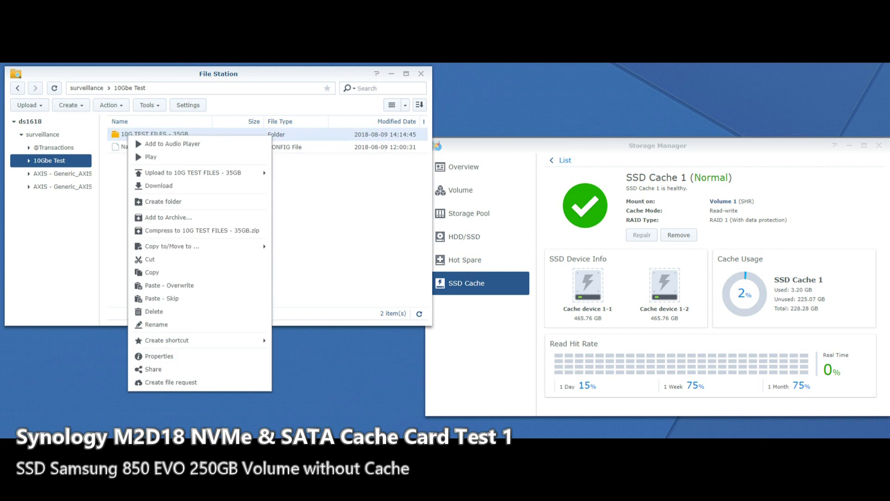
pyautogui.click(152, 272)
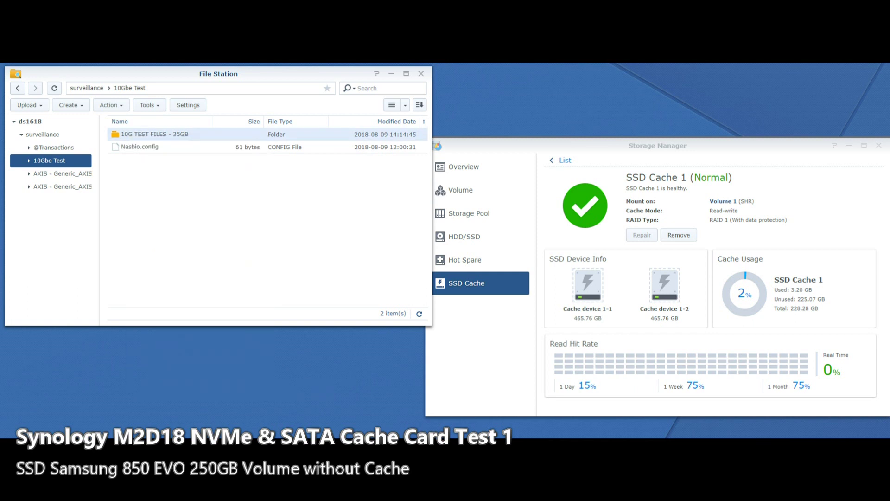
pyautogui.click(76, 174)
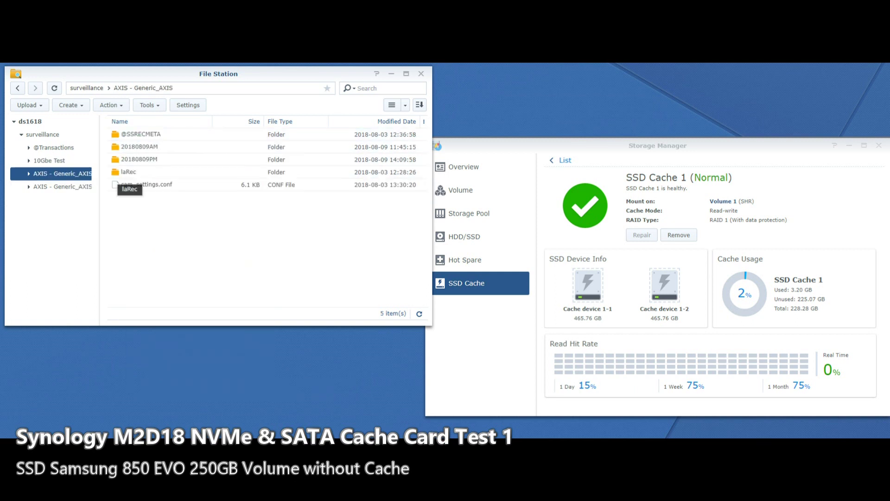
pyautogui.rightClick(192, 233)
pyautogui.click(214, 378)
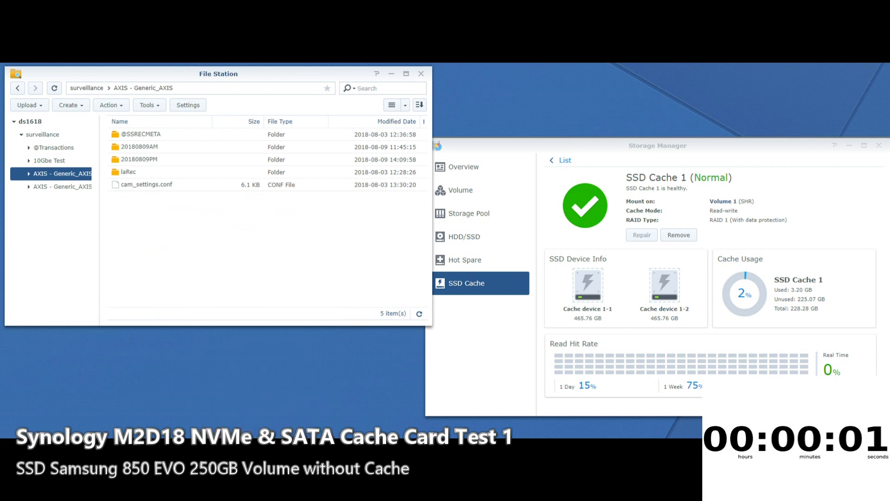
pyautogui.click(63, 187)
pyautogui.rightClick(192, 225)
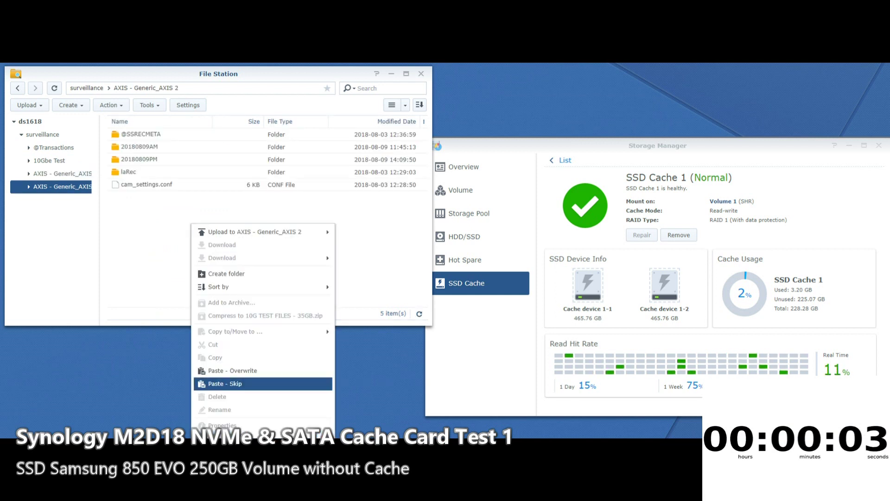
pyautogui.click(224, 384)
pyautogui.click(51, 147)
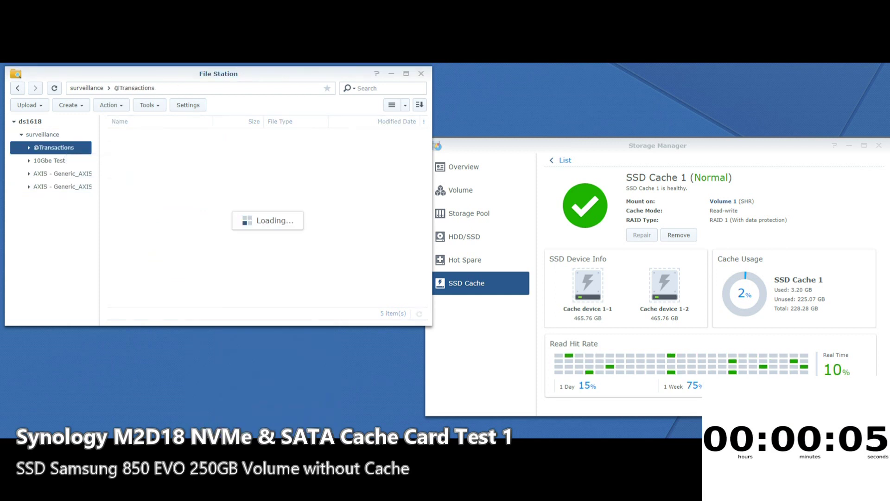
pyautogui.rightClick(181, 192)
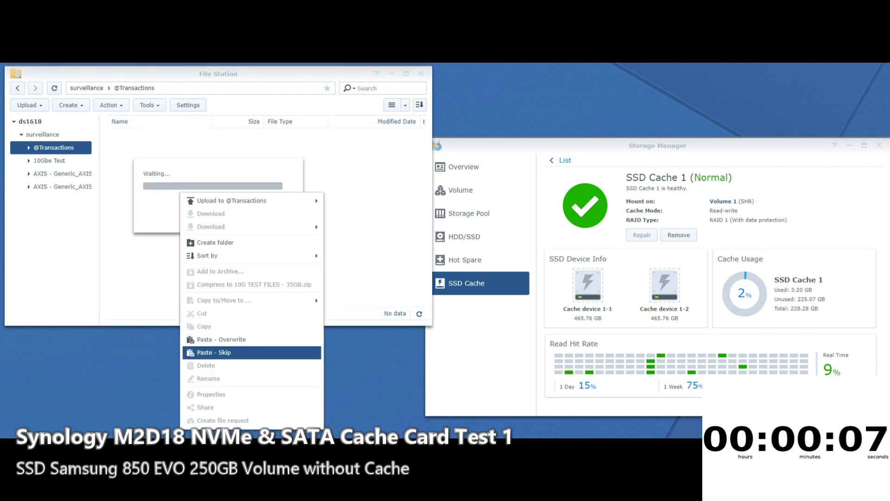
pyautogui.click(213, 353)
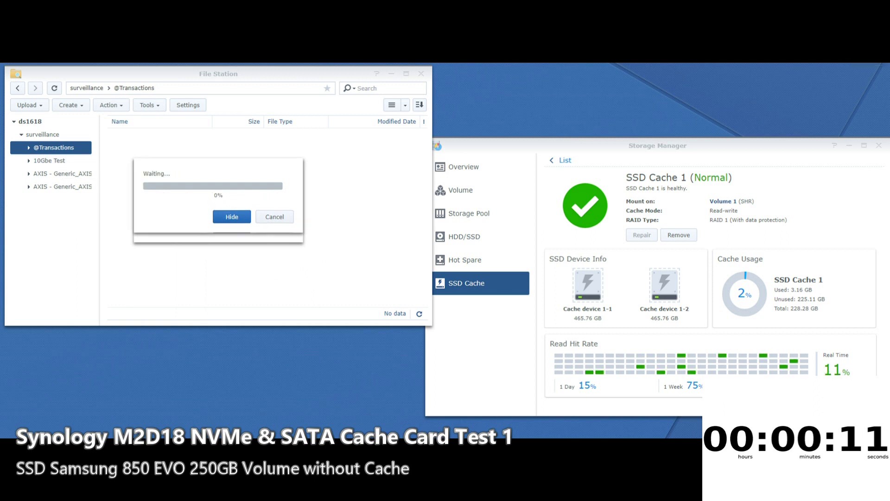
pyautogui.click(787, 60)
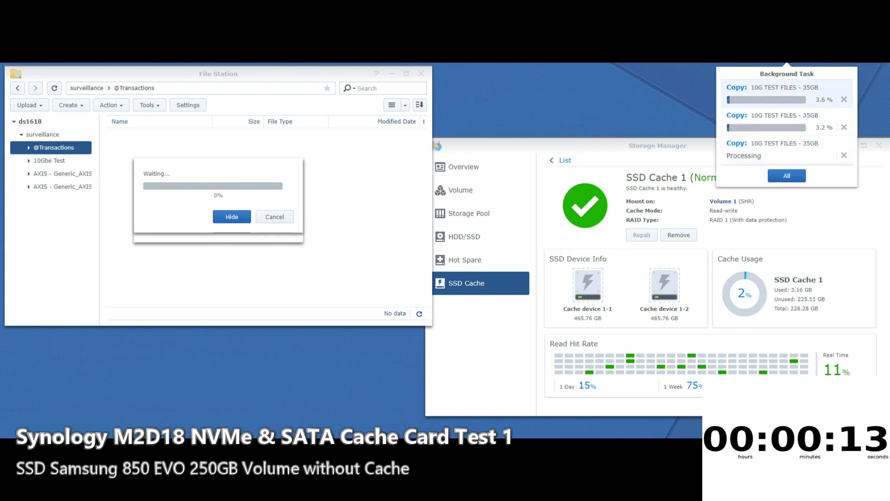
# - Power on the TEST vm virtual machine in Virtual Machine Manager and move its window clear of the copy progress
pyautogui.click(127, 60)
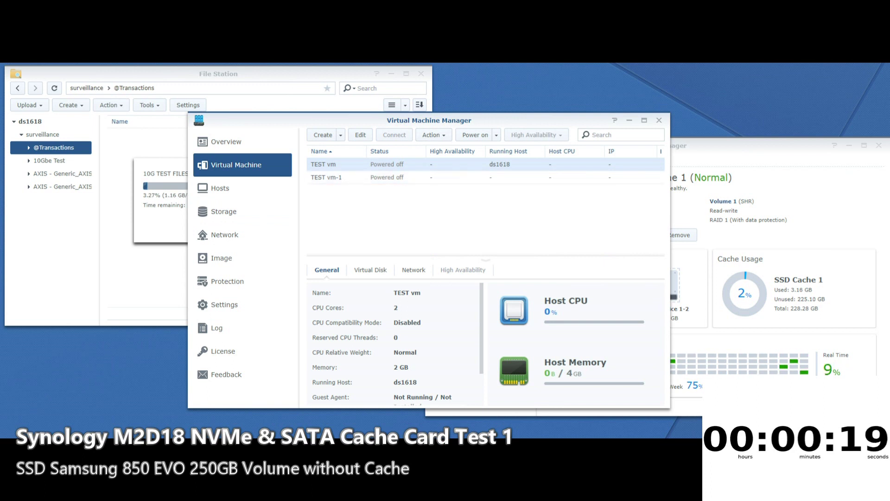
pyautogui.click(497, 135)
pyautogui.click(485, 150)
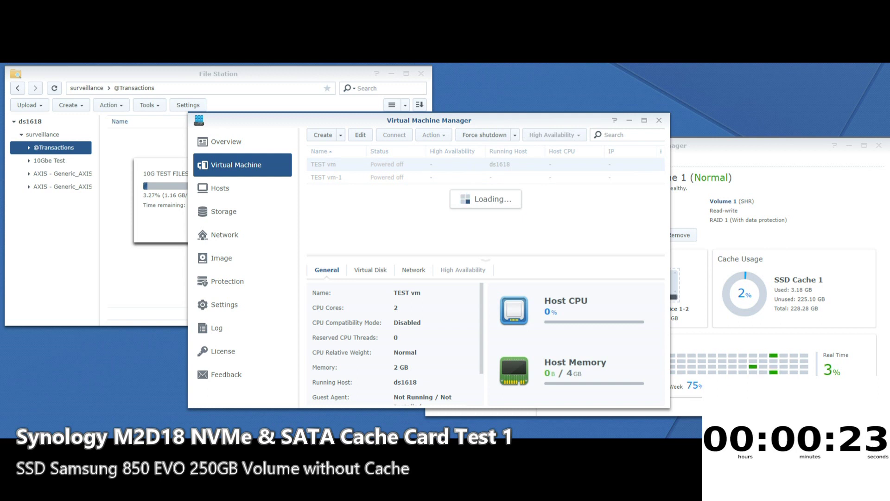
pyautogui.moveTo(429, 120); pyautogui.dragTo(247, 312)
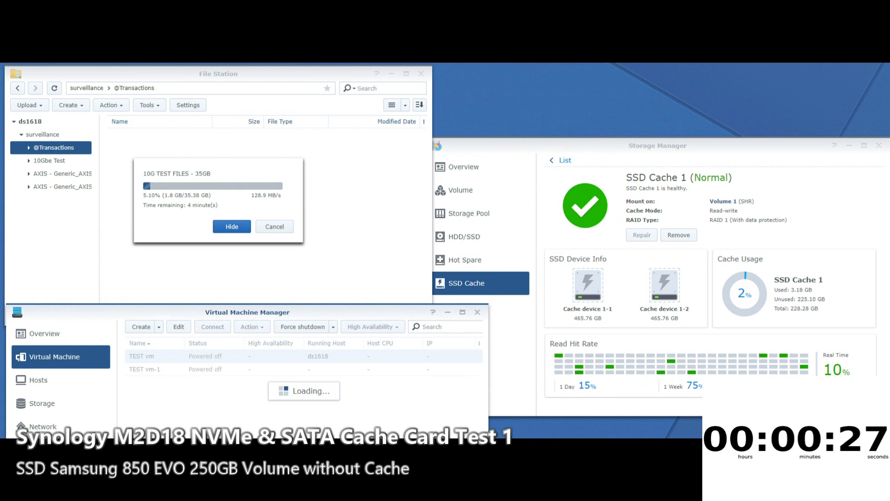
# - Check the background copy tasks, open Resource Monitor and place its window above Virtual Machine Manager
pyautogui.click(787, 58)
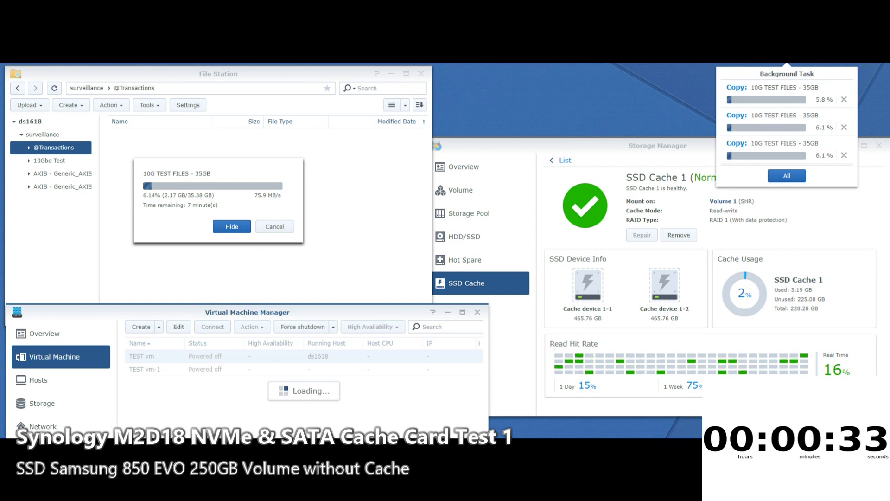
pyautogui.click(38, 58)
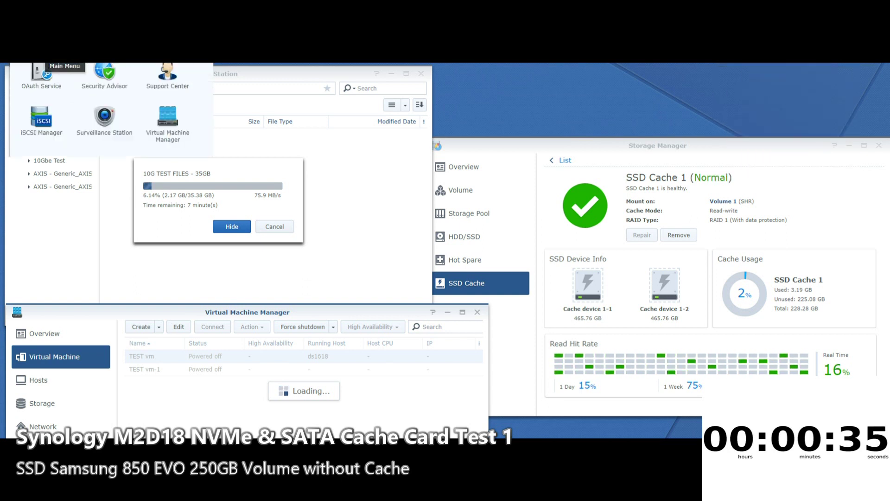
pyautogui.press('Escape')
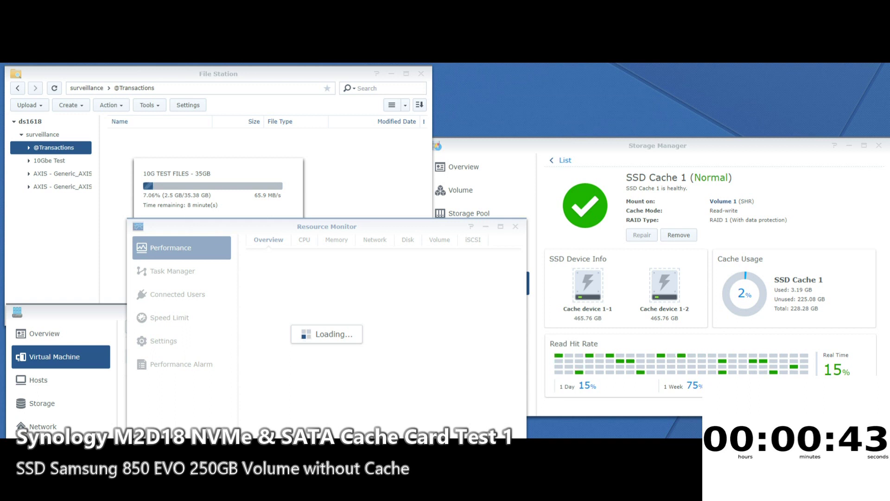
pyautogui.moveTo(327, 226); pyautogui.dragTo(259, 80)
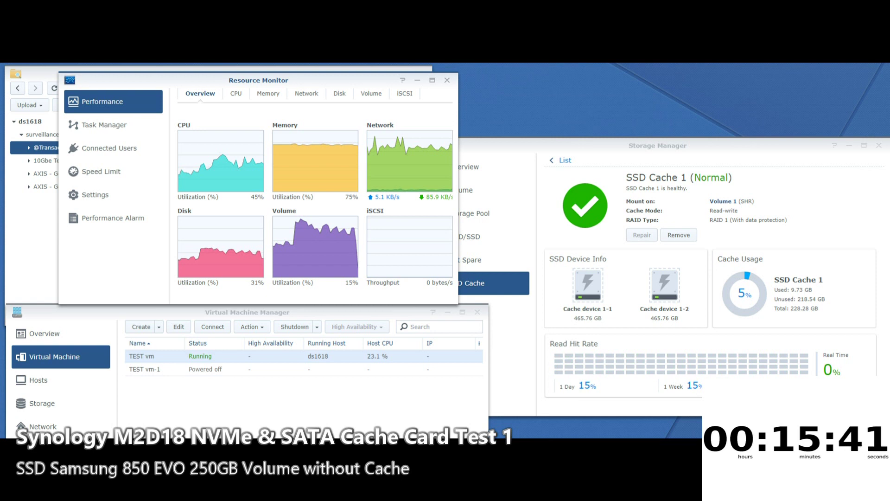
# - Uncover File Station and check both AXIS folders for the copied test folder and the status of TEST vm
pyautogui.moveTo(258, 80); pyautogui.dragTo(461, 116)
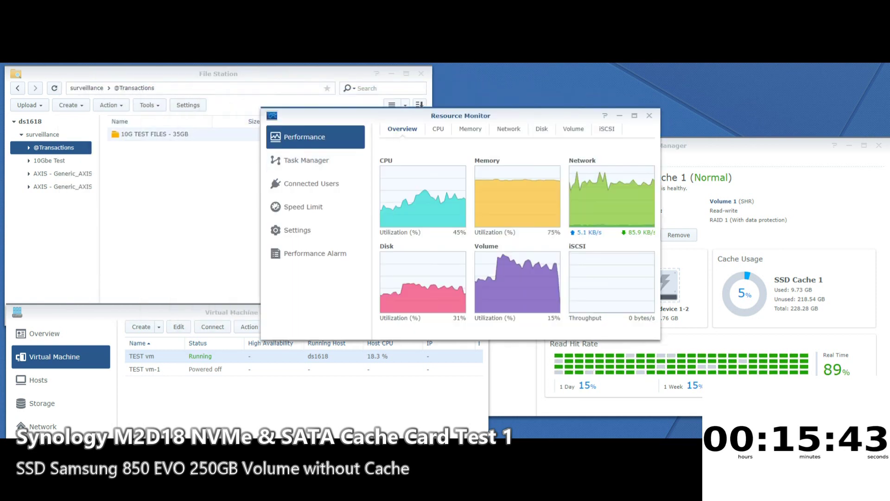
pyautogui.click(62, 186)
pyautogui.click(63, 174)
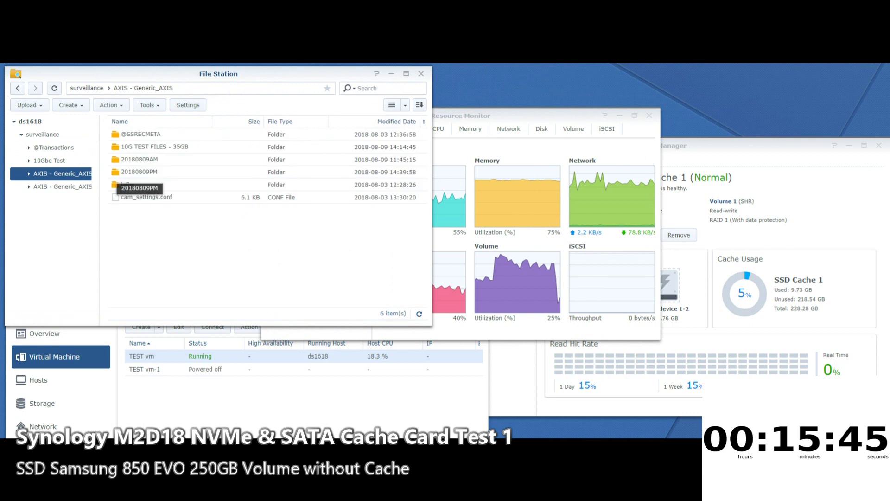
pyautogui.click(200, 356)
pyautogui.moveTo(461, 116); pyautogui.dragTo(405, 94)
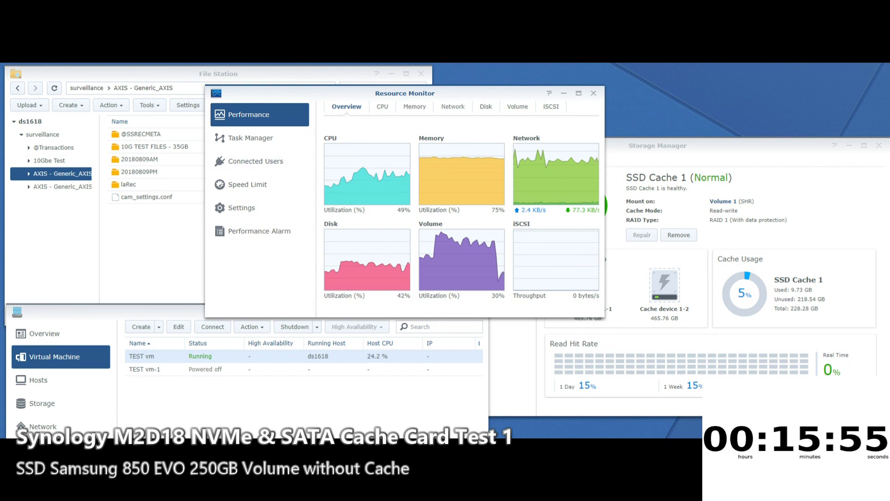
# - Examine the memory and CPU performance graphs in Resource Monitor, and close its window
pyautogui.click(414, 106)
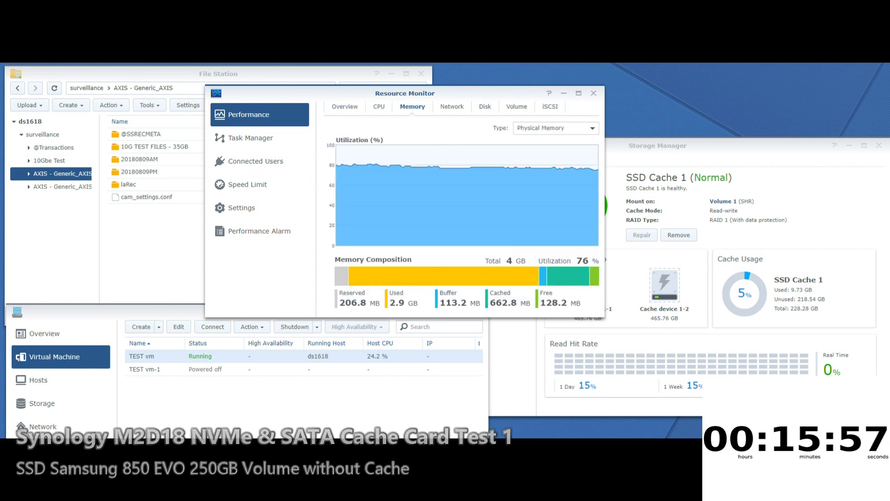
pyautogui.click(379, 106)
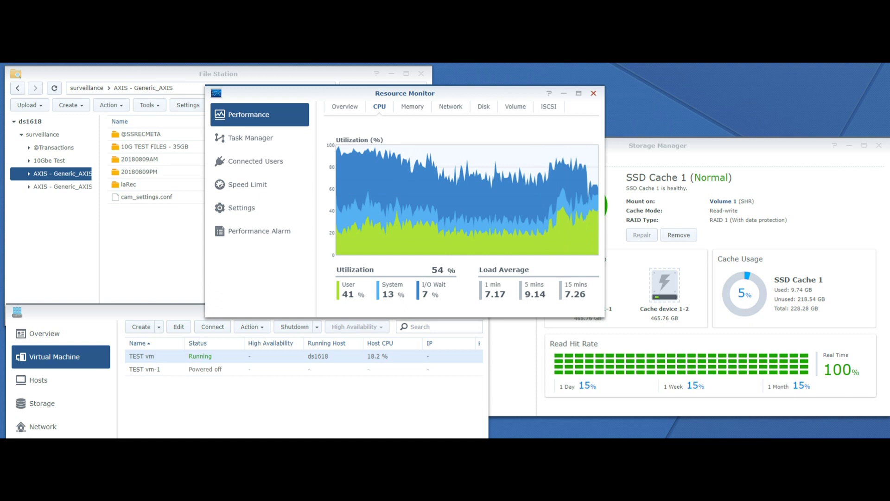
pyautogui.click(593, 93)
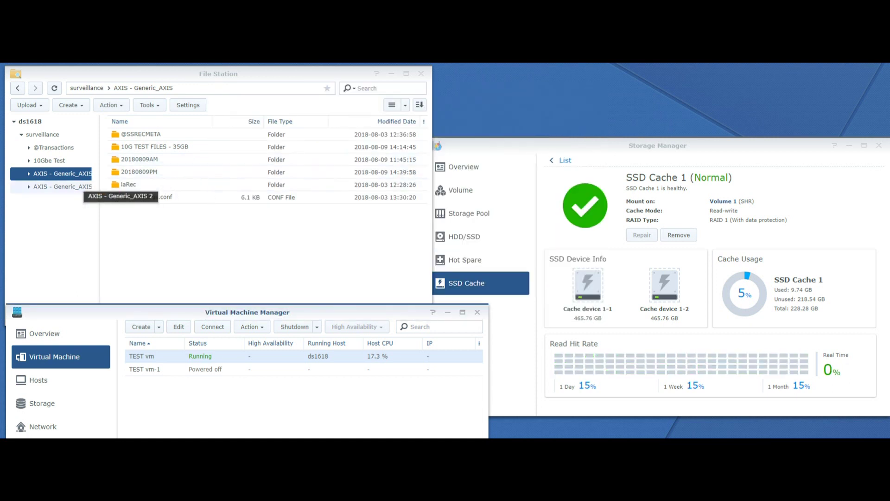
# - Delete the 10G TEST FILES - 35GB folder from AXIS - Generic_AXIS 2
pyautogui.click(70, 187)
pyautogui.rightClick(164, 148)
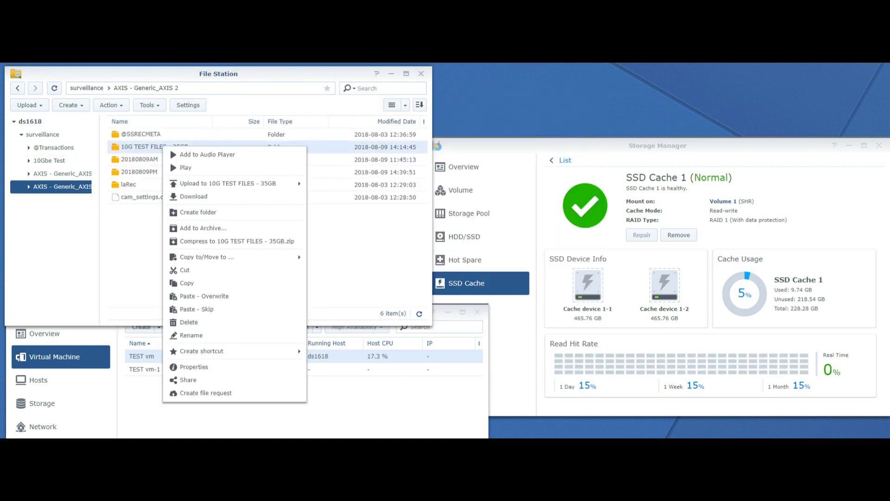
pyautogui.click(189, 322)
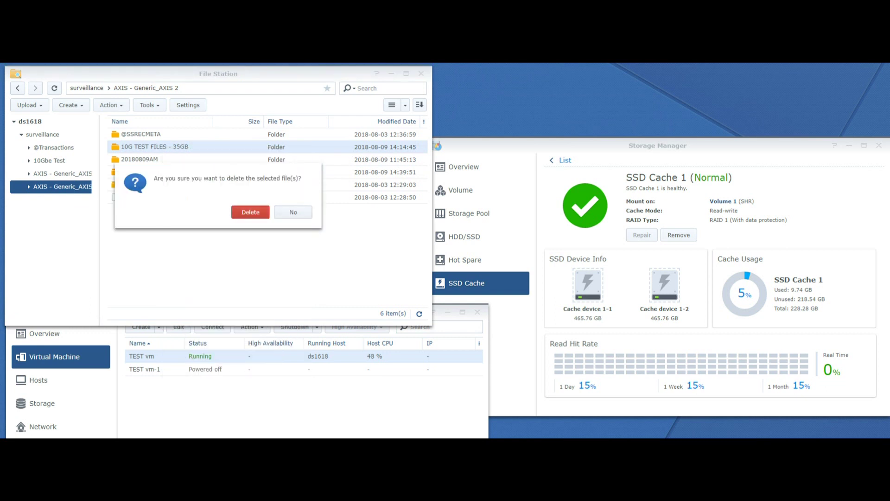
pyautogui.click(250, 212)
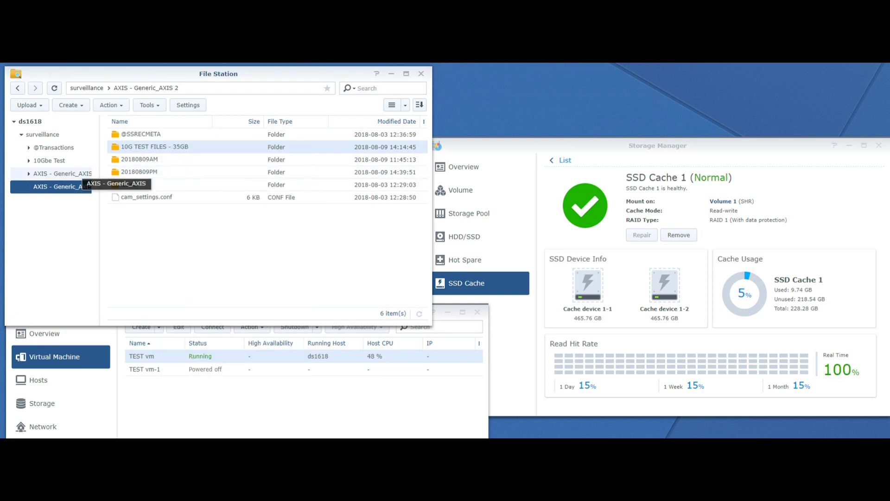
# - Delete the 10G TEST FILES - 35GB folder from the first AXIS - Generic_AXIS folder
pyautogui.click(65, 173)
pyautogui.rightClick(136, 147)
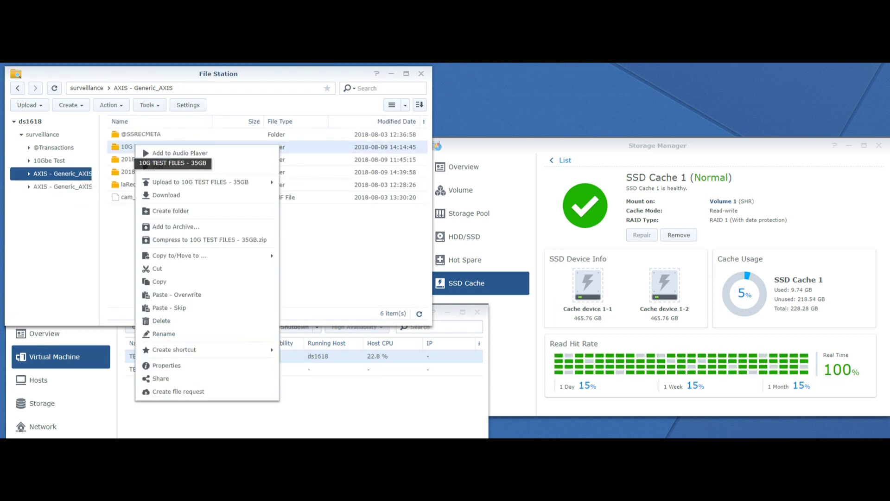
pyautogui.click(161, 321)
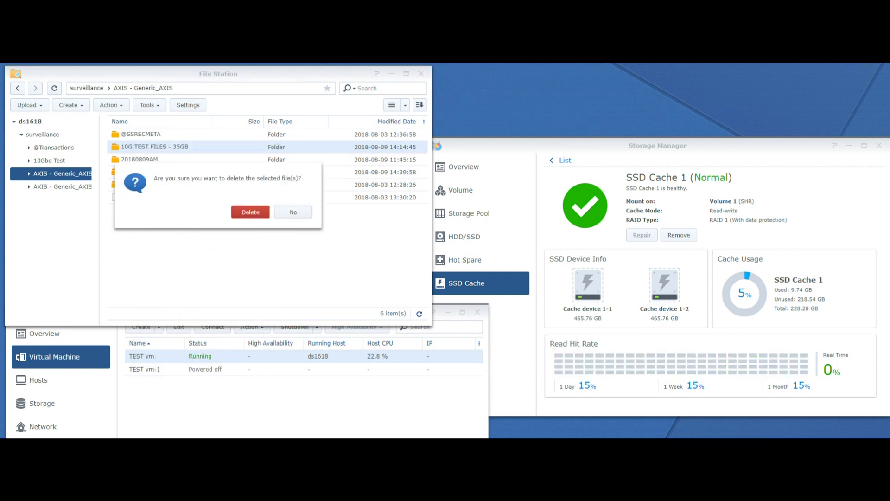
pyautogui.press('Escape')
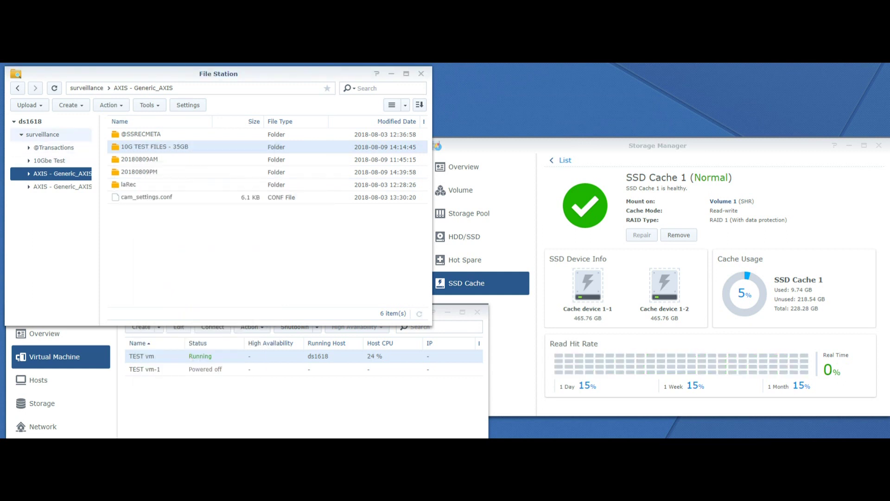
pyautogui.click(51, 160)
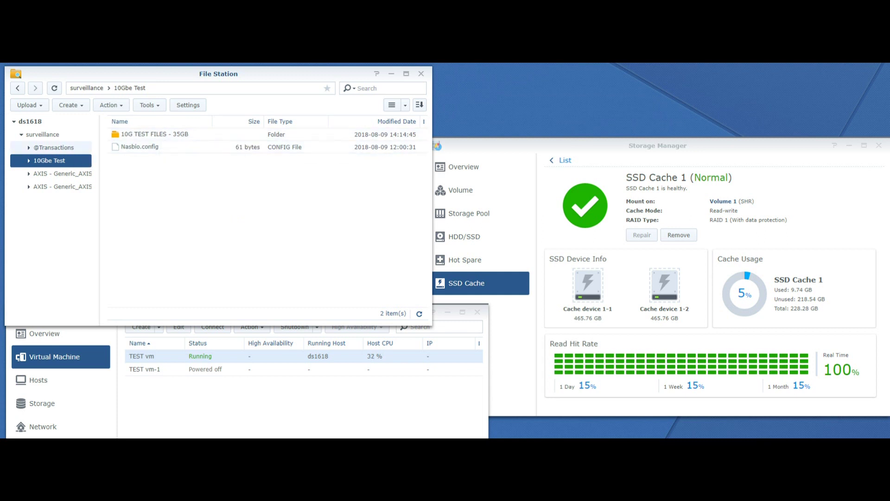
pyautogui.click(54, 148)
pyautogui.rightClick(150, 134)
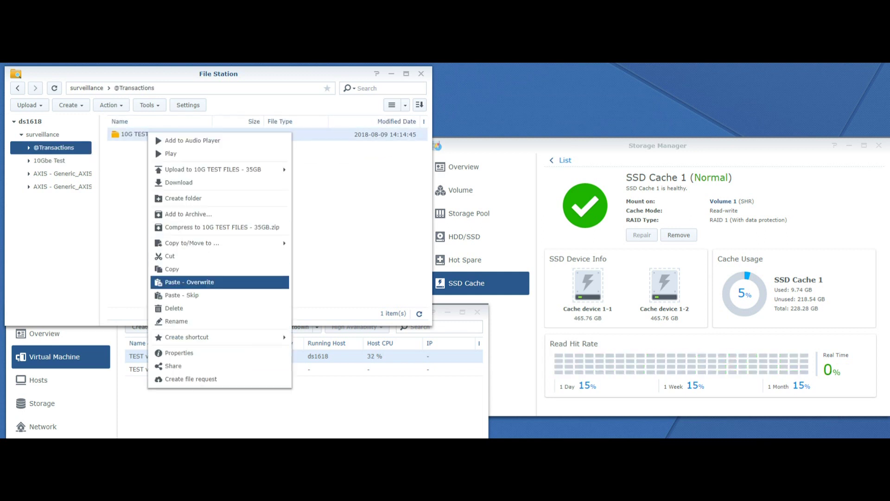
pyautogui.click(174, 308)
pyautogui.press('Return')
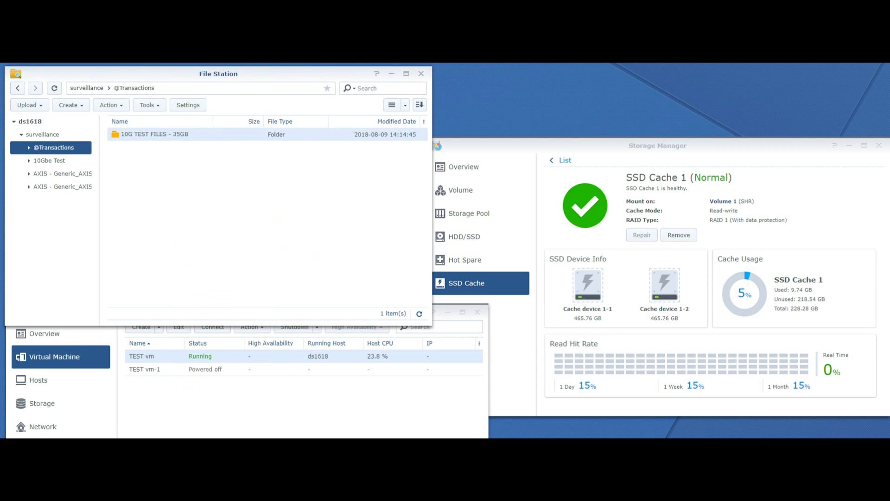
# - Rearrange the File Station and Virtual Machine Manager windows and force a shutdown of the TEST vm virtual machine
pyautogui.moveTo(218, 74); pyautogui.dragTo(312, 85)
pyautogui.moveTo(58, 312); pyautogui.dragTo(188, 123)
pyautogui.click(447, 137)
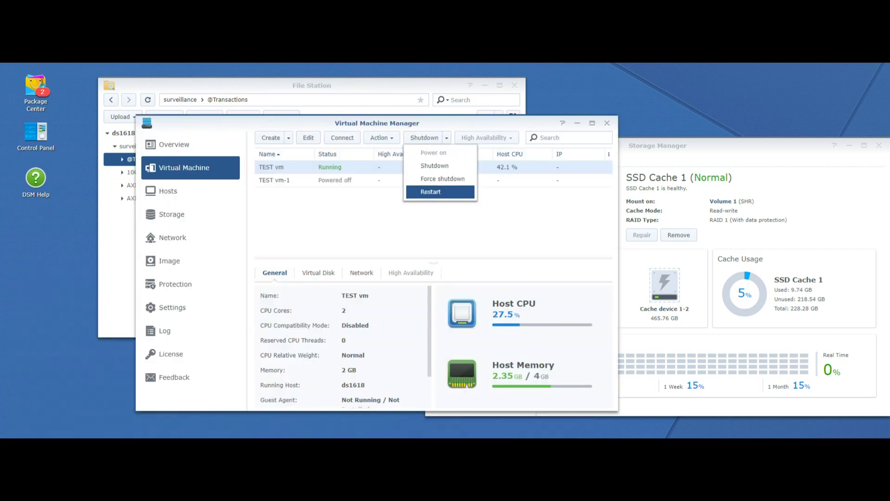
pyautogui.click(441, 178)
pyautogui.click(431, 281)
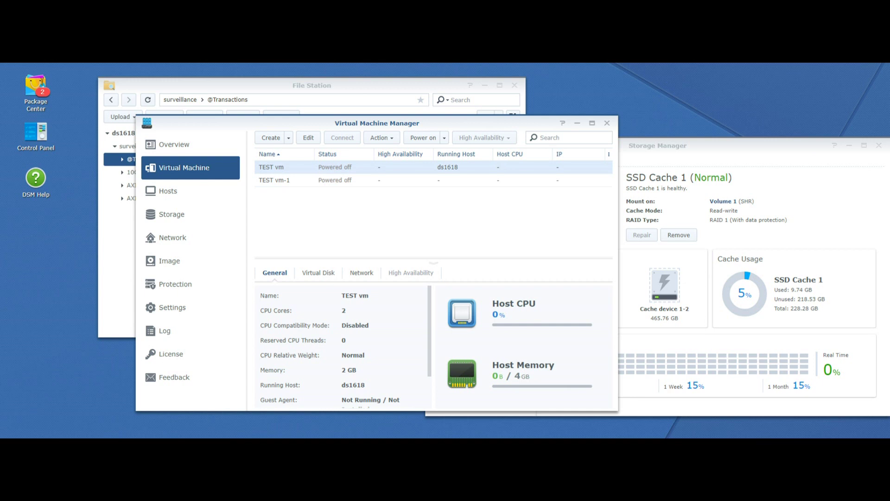
# - Move Virtual Machine Manager aside, show the 10Gbe Test folder in File Station and bring Storage Manager to the front
pyautogui.moveTo(377, 123); pyautogui.dragTo(257, 234)
pyautogui.click(143, 172)
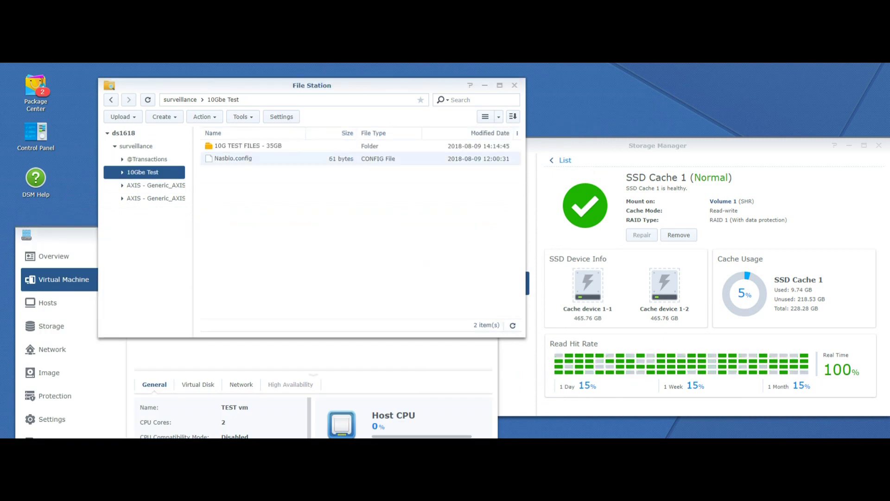
pyautogui.click(657, 145)
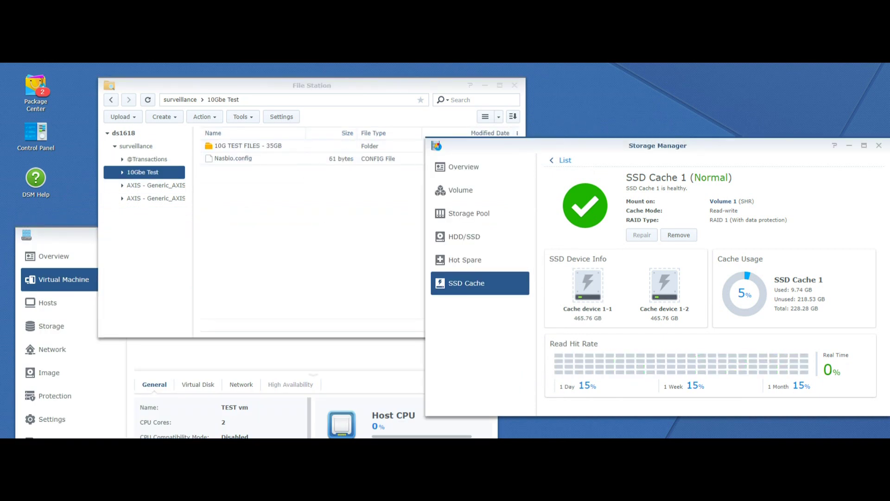
# - Remove SSD Cache 1 from Volume 1, acknowledging that services and data transmission will be interrupted
pyautogui.click(679, 235)
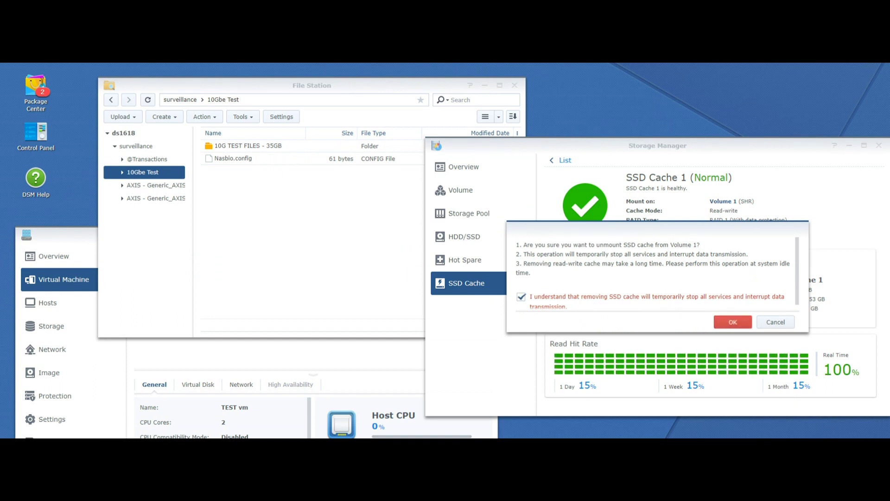
pyautogui.click(733, 322)
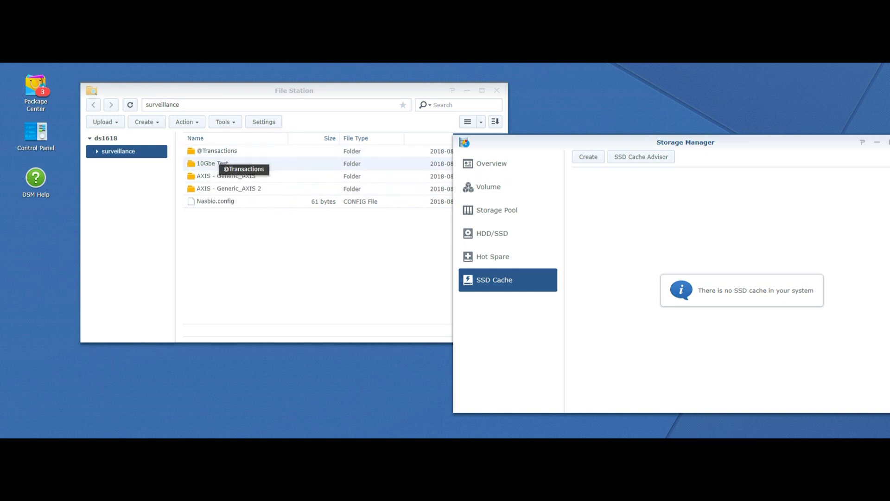
# - Show the 10Gbe Test folder in File Station and open Virtual Machine Manager from the installed packages at its virtual machine list
pyautogui.doubleClick(241, 163)
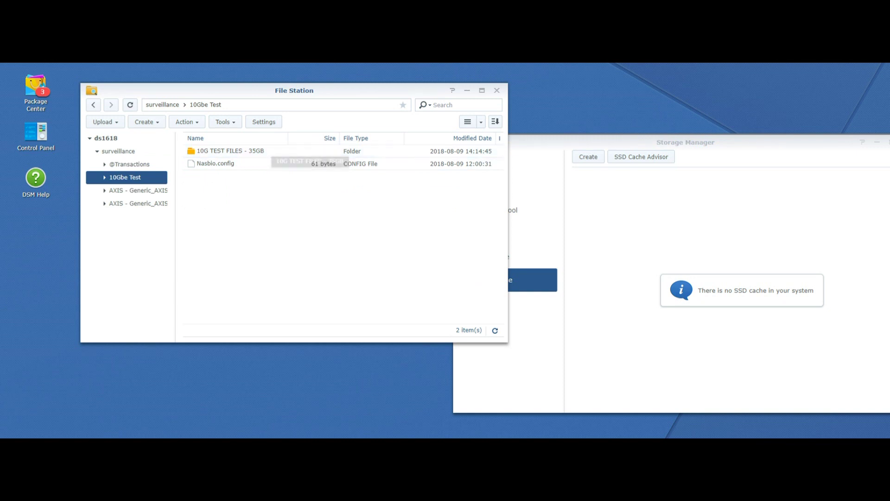
pyautogui.click(39, 63)
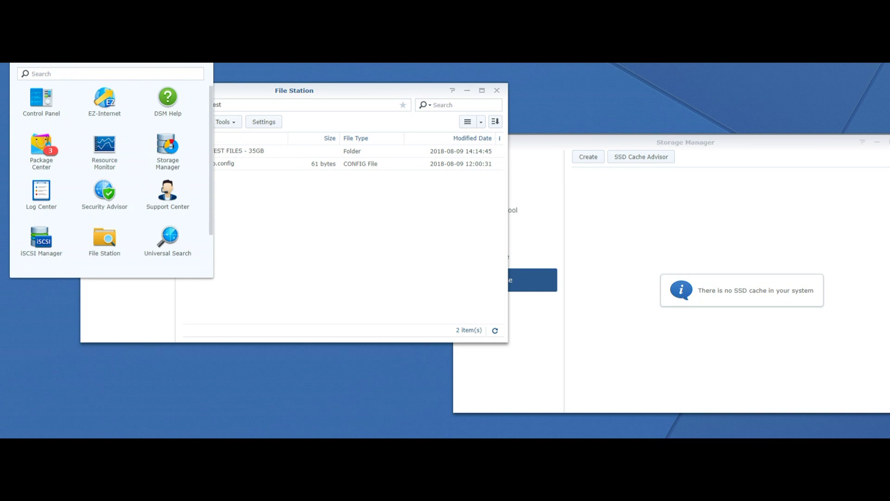
pyautogui.click(41, 152)
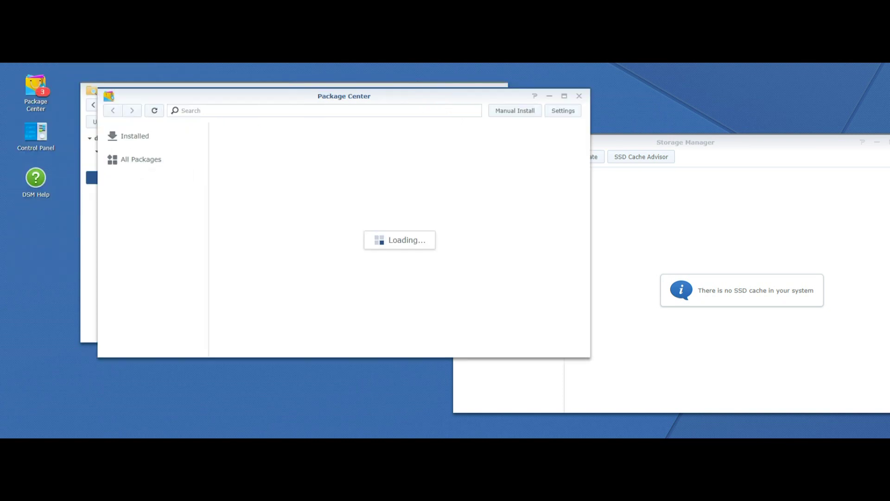
pyautogui.click(152, 136)
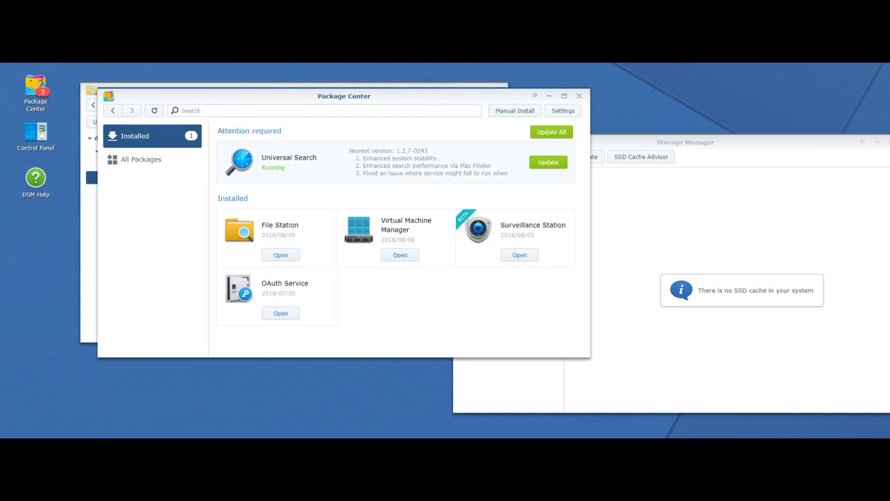
pyautogui.click(400, 255)
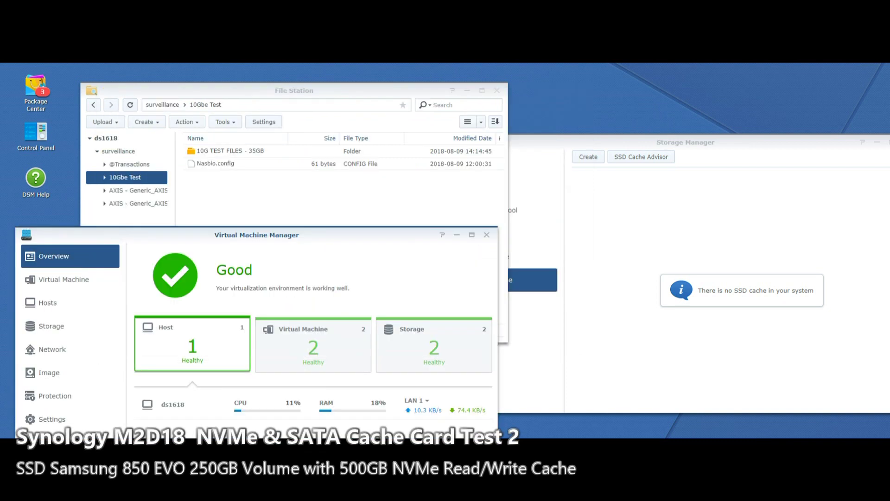
pyautogui.click(64, 279)
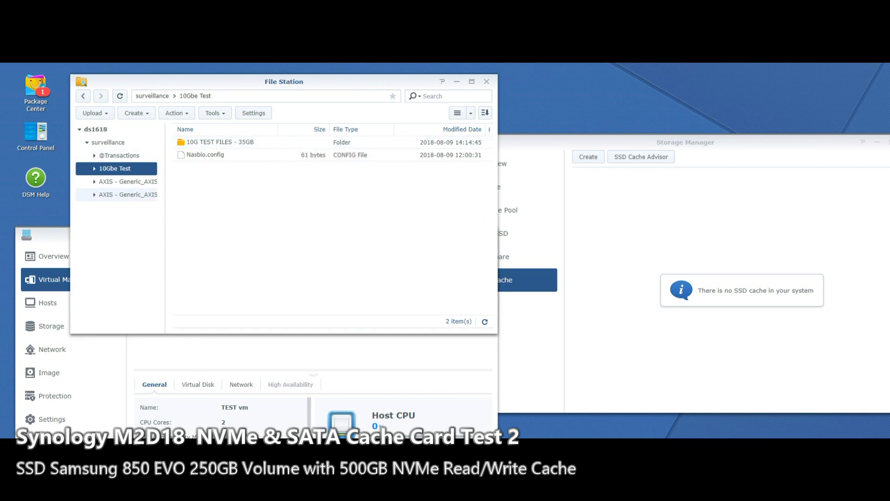
pyautogui.click(125, 181)
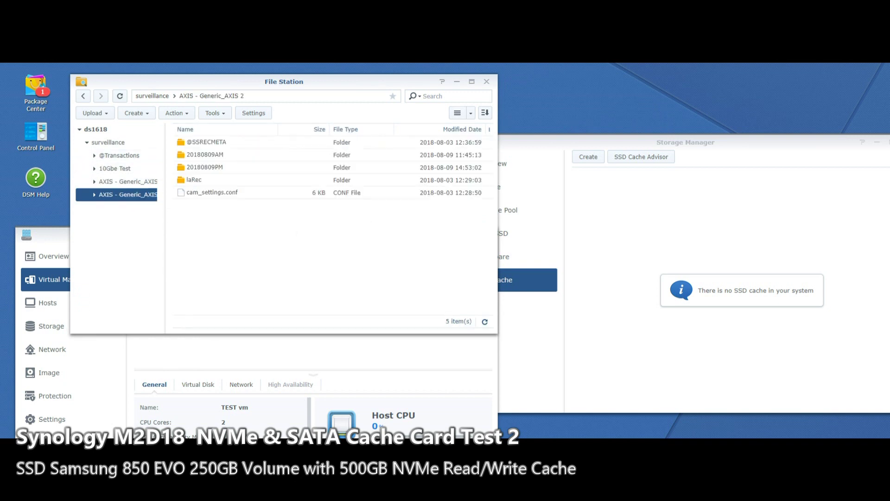
pyautogui.click(120, 156)
pyautogui.click(122, 168)
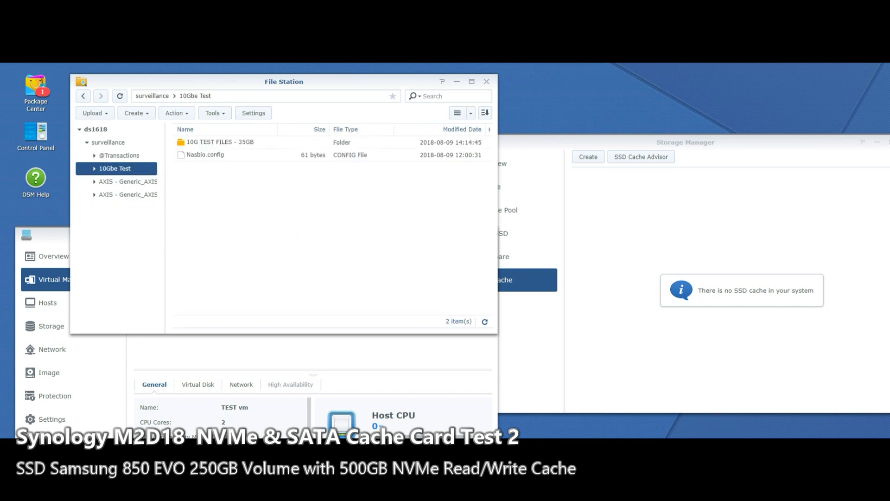
# - Review the volumes, system overview and SSD cache status in Storage Manager, and move its window clear of File Station
pyautogui.click(528, 280)
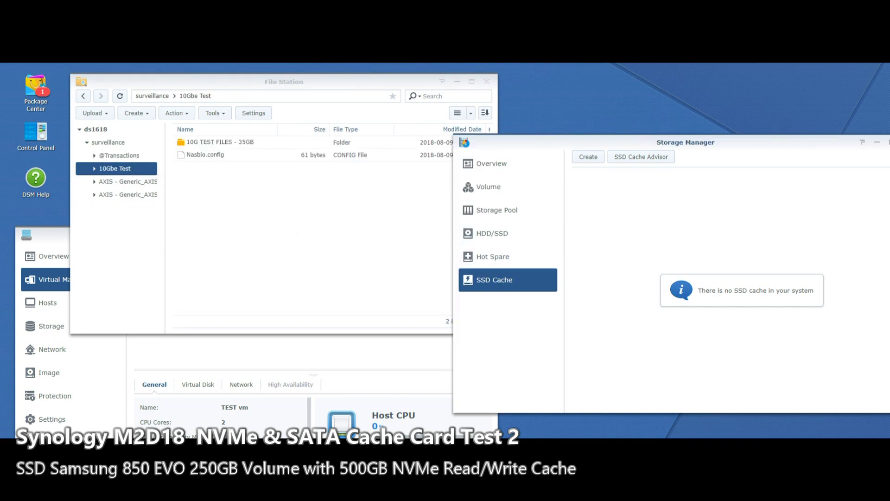
pyautogui.click(488, 187)
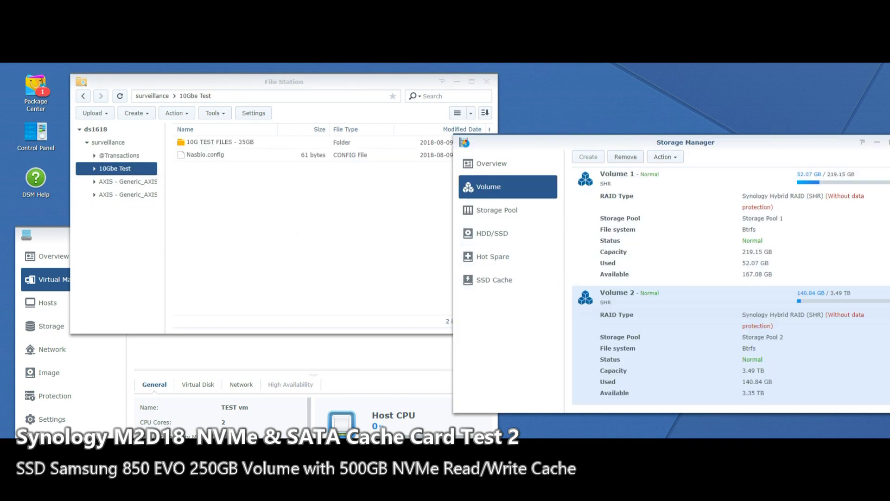
pyautogui.click(494, 280)
pyautogui.click(491, 163)
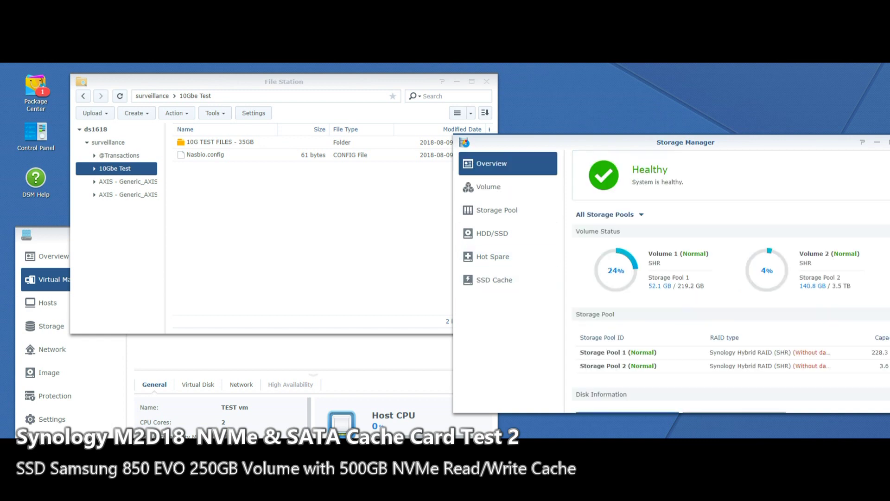
pyautogui.click(494, 280)
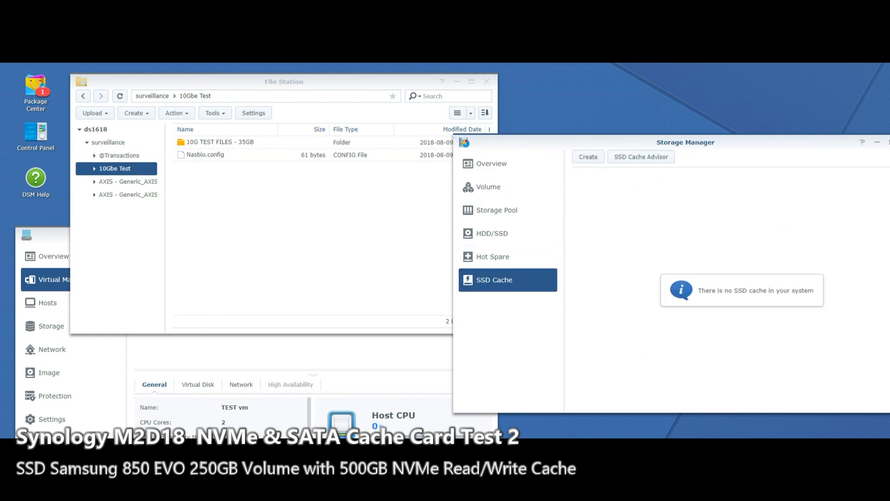
pyautogui.moveTo(510, 142); pyautogui.dragTo(552, 120)
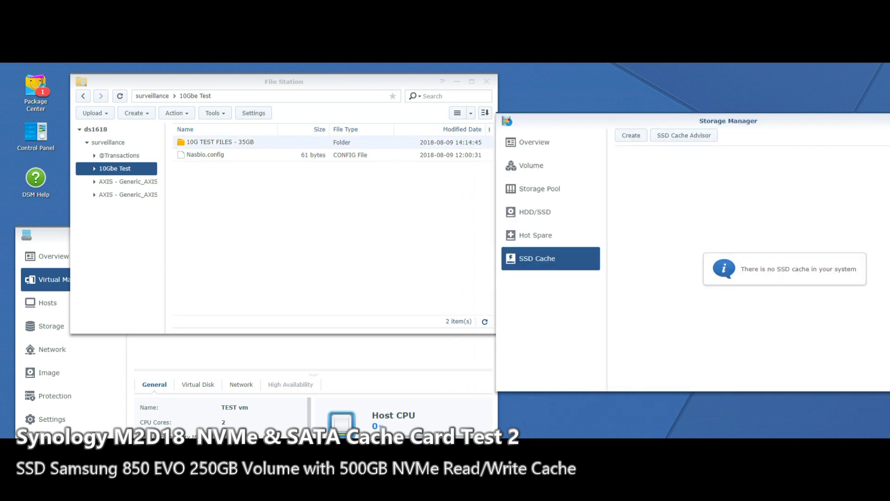
# - Copy the 10G TEST FILES - 35GB folder from 10Gbe Test into AXIS - Generic_AXIS using the overwrite option
pyautogui.click(246, 142)
pyautogui.rightClick(245, 142)
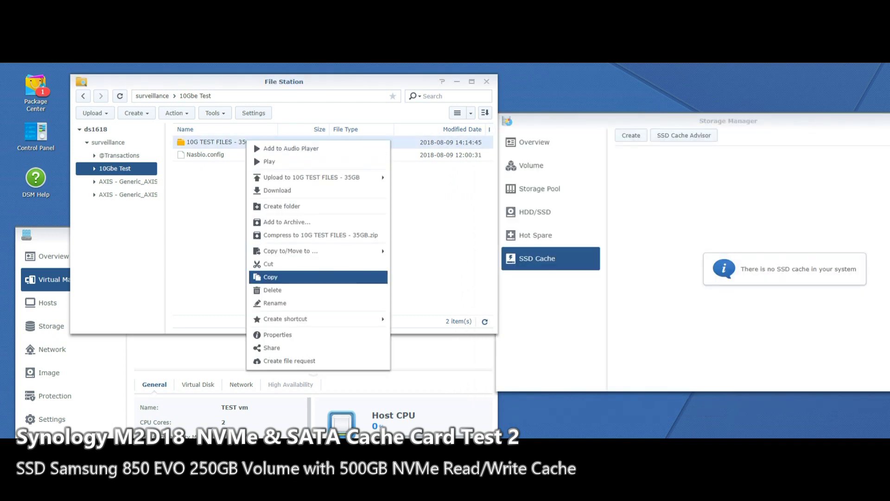
pyautogui.click(259, 277)
pyautogui.click(125, 181)
pyautogui.rightClick(251, 215)
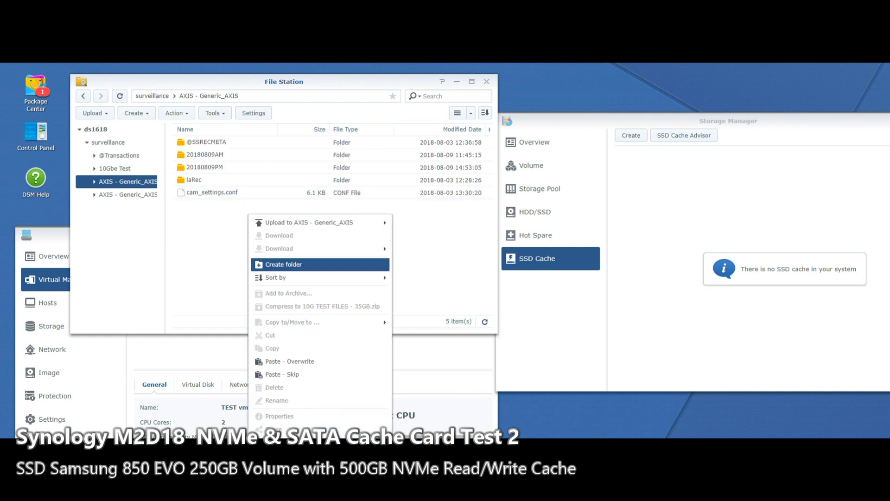
pyautogui.click(289, 362)
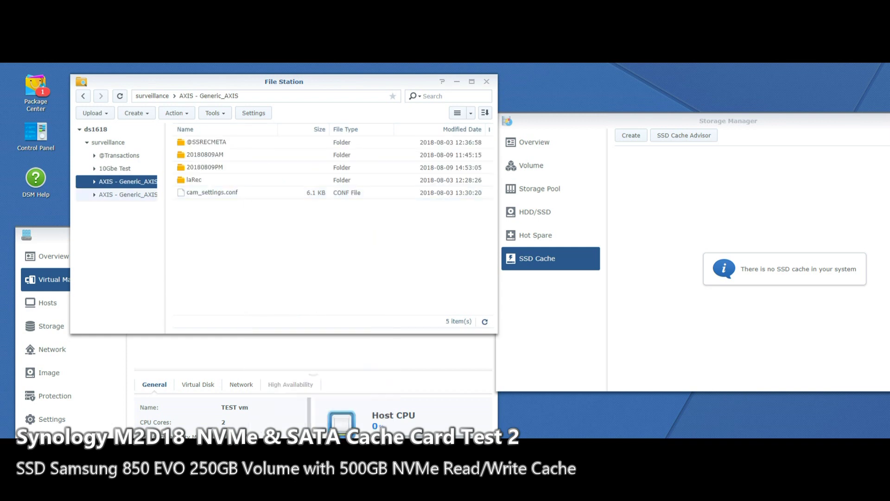
pyautogui.click(125, 194)
pyautogui.rightClick(239, 239)
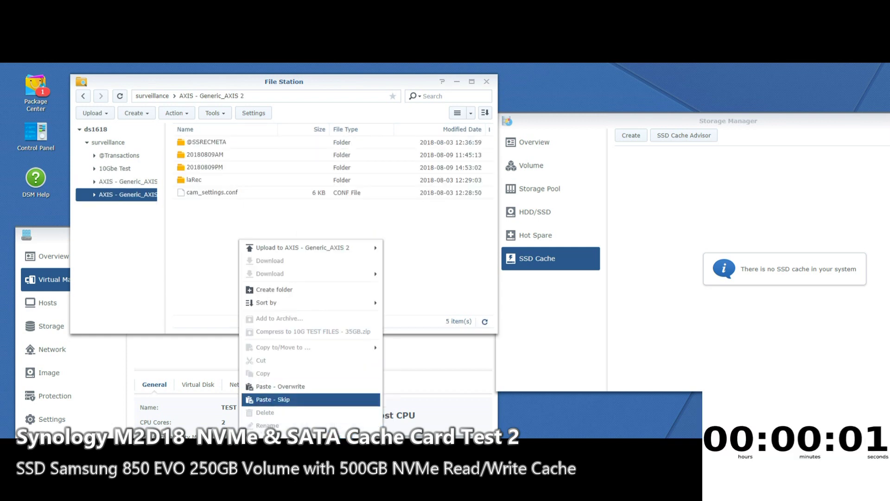
pyautogui.click(274, 400)
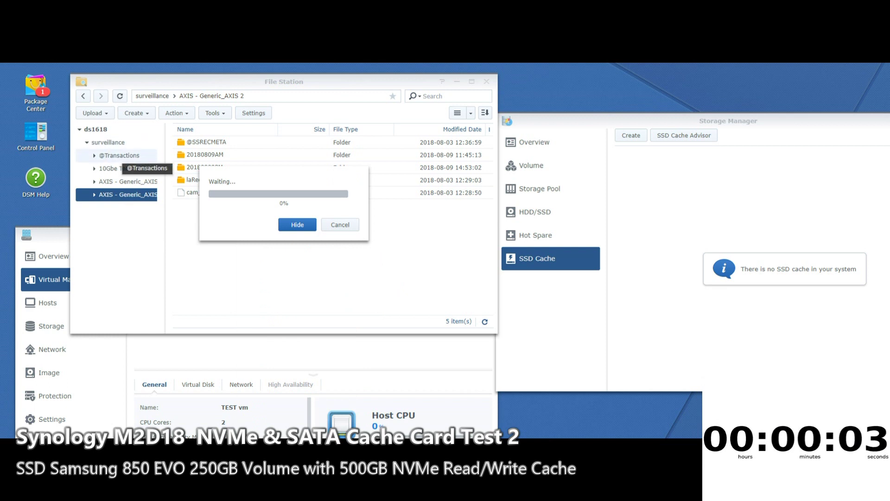
pyautogui.click(119, 155)
pyautogui.rightClick(248, 223)
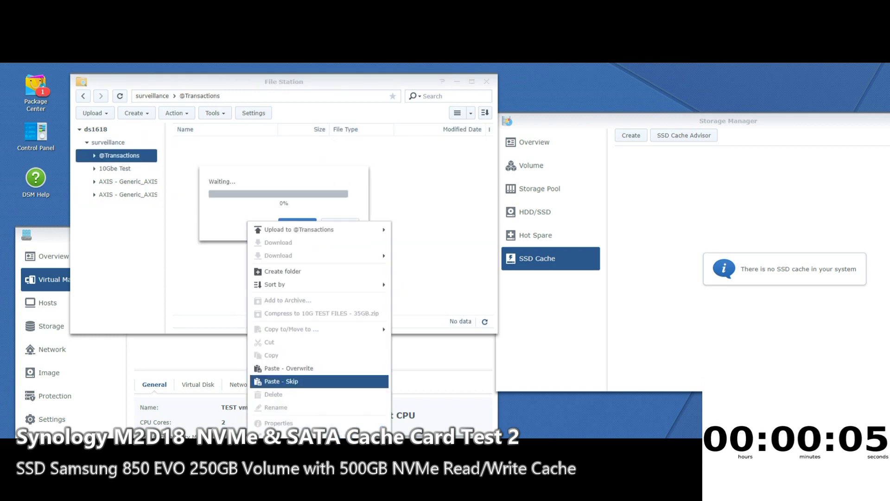
pyautogui.click(281, 381)
# - Power on the TEST vm virtual machine in Virtual Machine Manager while the folder copies run
pyautogui.click(256, 235)
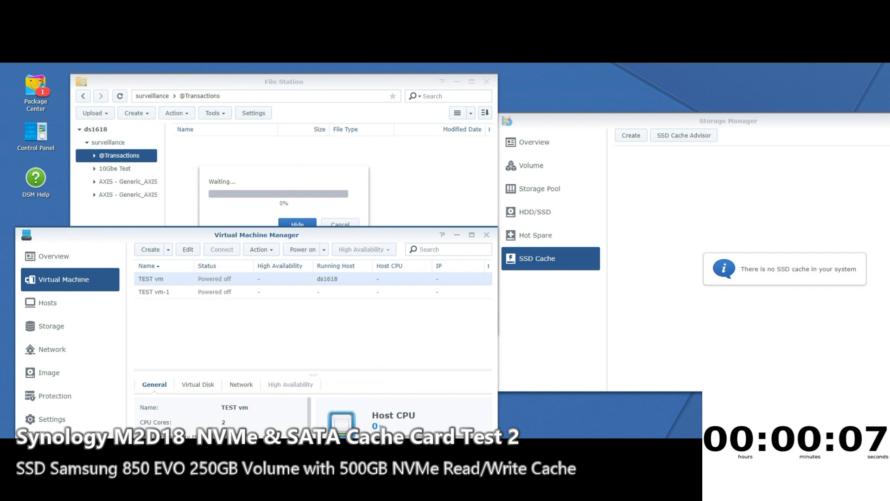
pyautogui.click(302, 249)
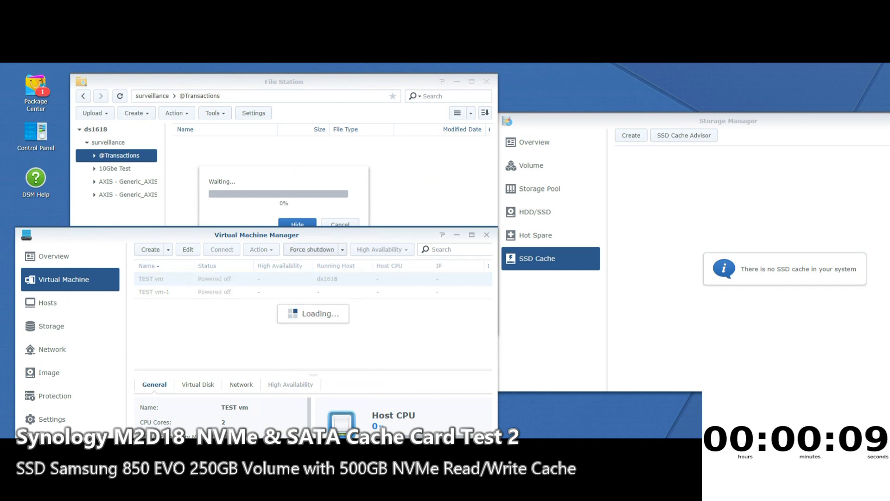
# - Open Resource Monitor at its performance overview and move it clear of the File Station copy progress
pyautogui.click(32, 58)
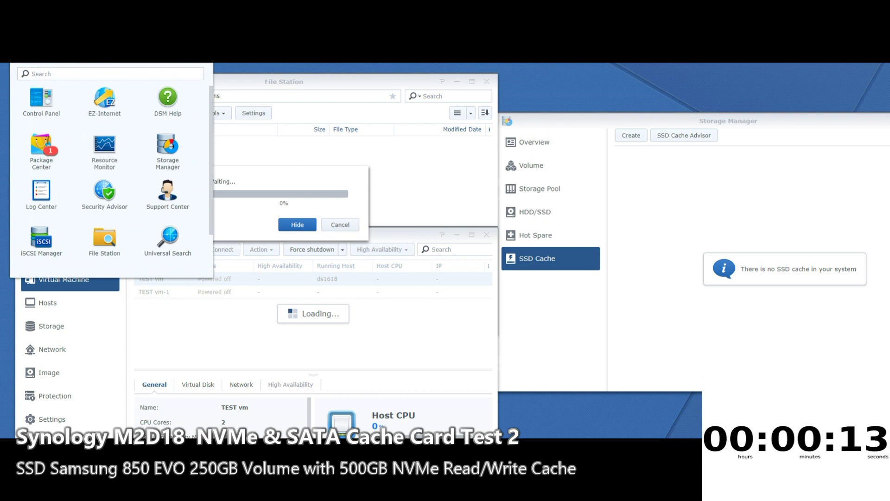
pyautogui.click(104, 149)
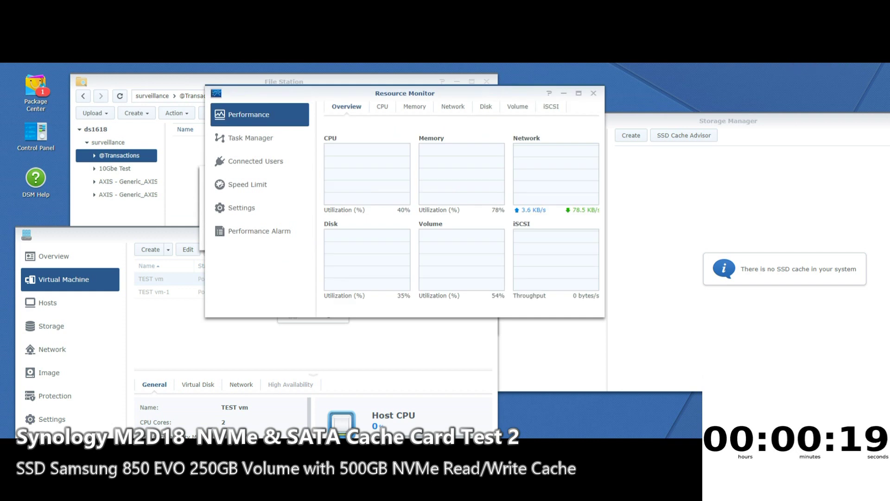
pyautogui.moveTo(405, 93); pyautogui.dragTo(594, 226)
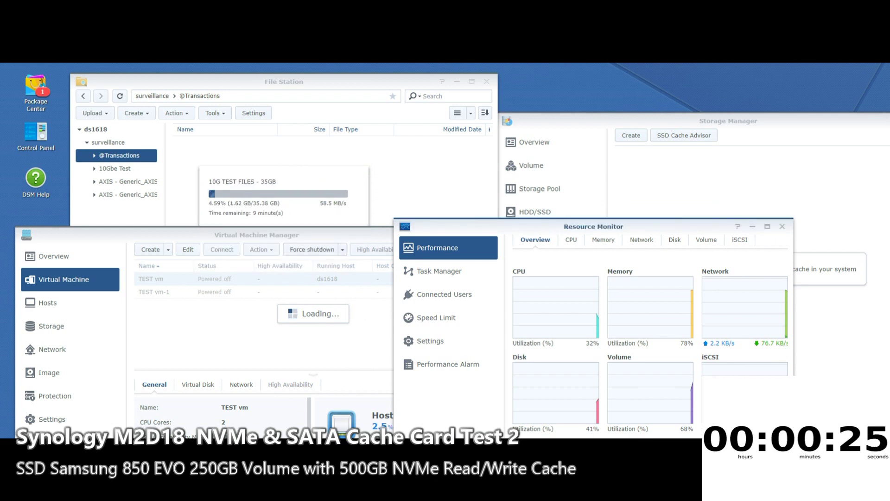
# - Hide the copy progress dialog and rearrange Virtual Machine Manager and Resource Monitor so both can be watched side by side
pyautogui.click(297, 234)
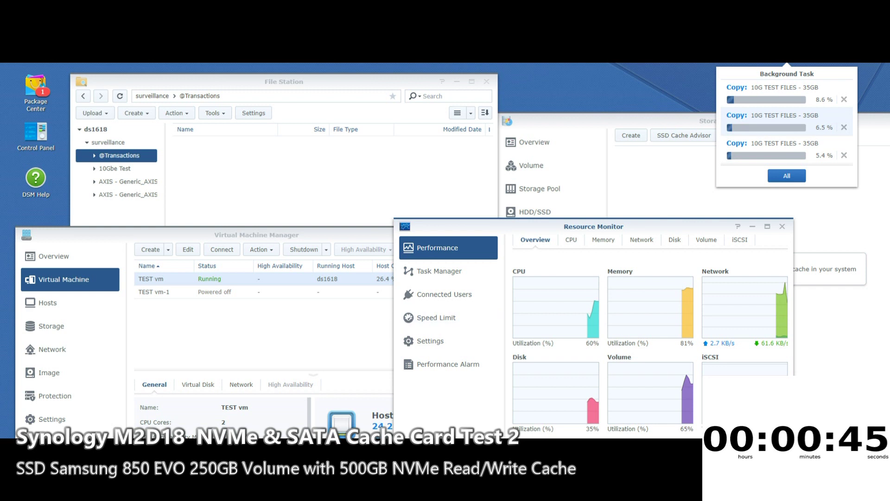
pyautogui.moveTo(256, 235); pyautogui.dragTo(260, 189)
pyautogui.moveTo(594, 227); pyautogui.dragTo(598, 220)
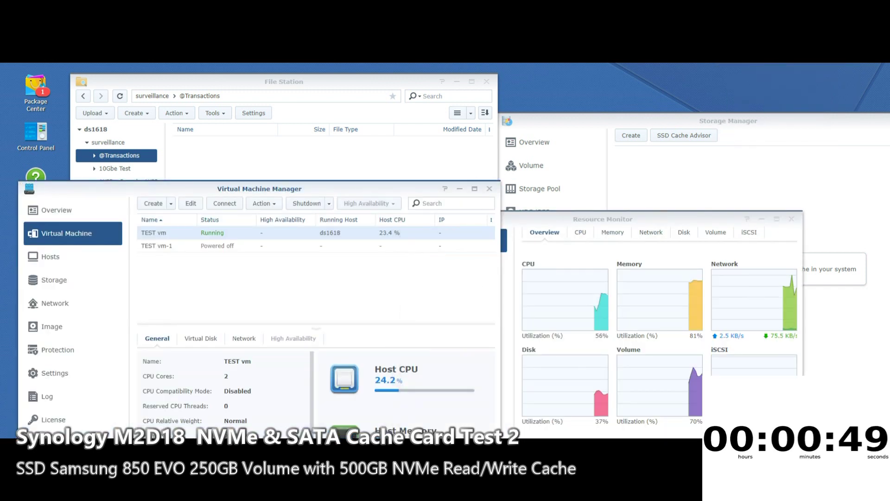
pyautogui.moveTo(603, 218); pyautogui.dragTo(652, 215)
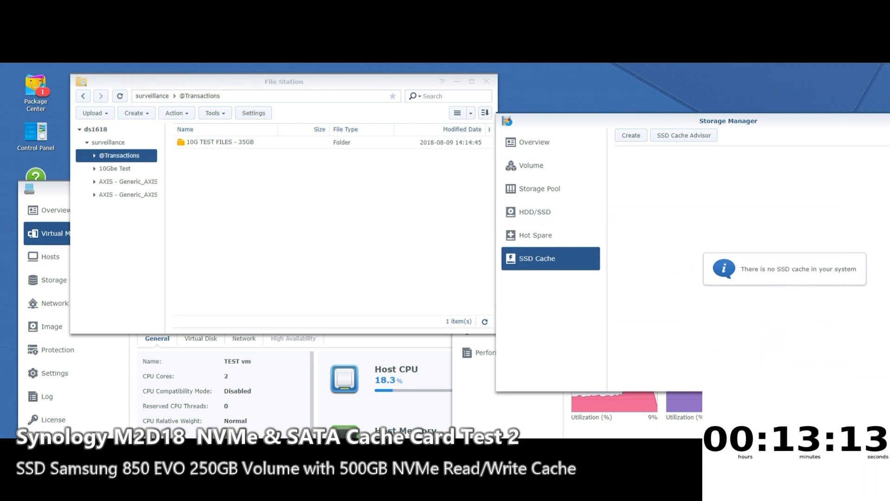
# - Check Resource Monitor and the TEST vm status, and examine the Overview, Volume and Storage Pool details in Storage Manager
pyautogui.click(511, 408)
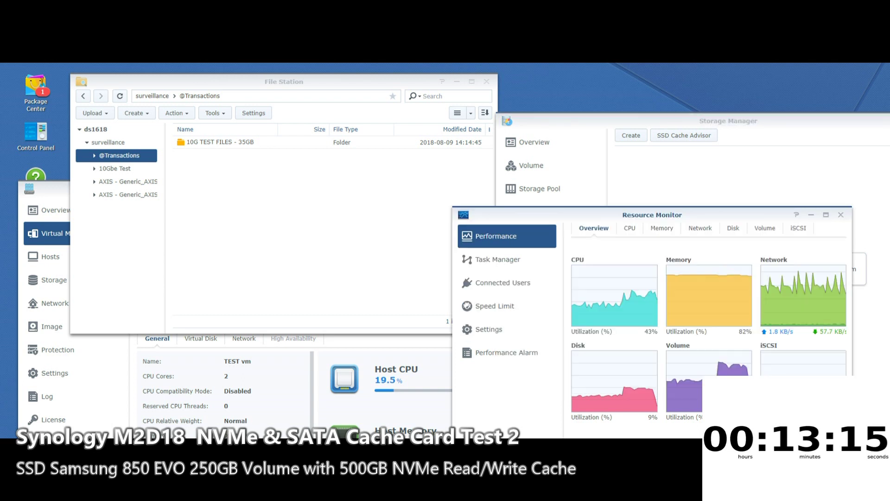
pyautogui.click(385, 404)
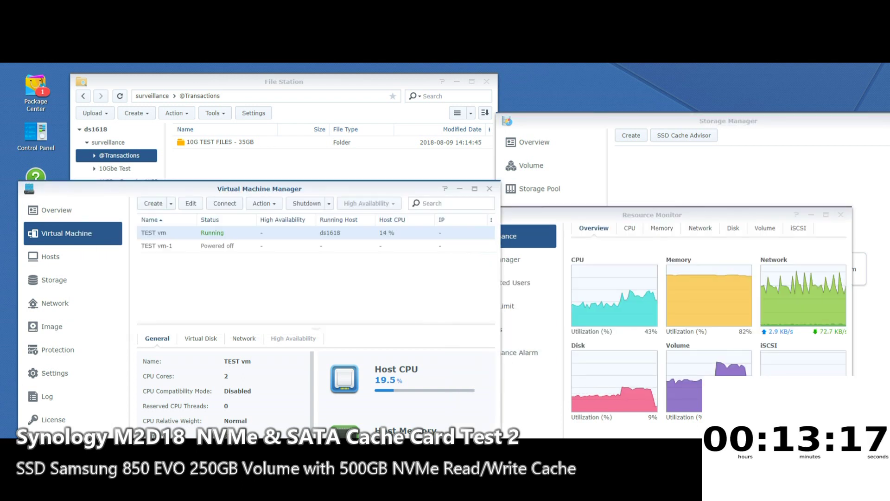
pyautogui.click(557, 121)
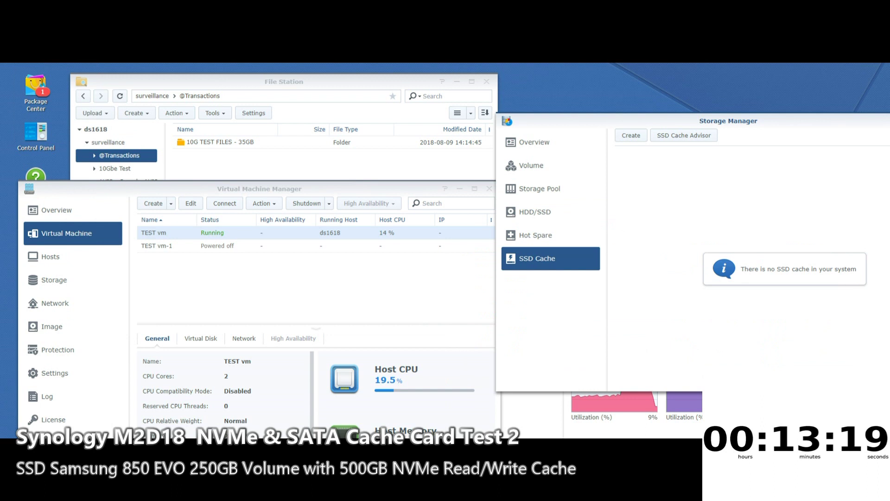
pyautogui.click(551, 142)
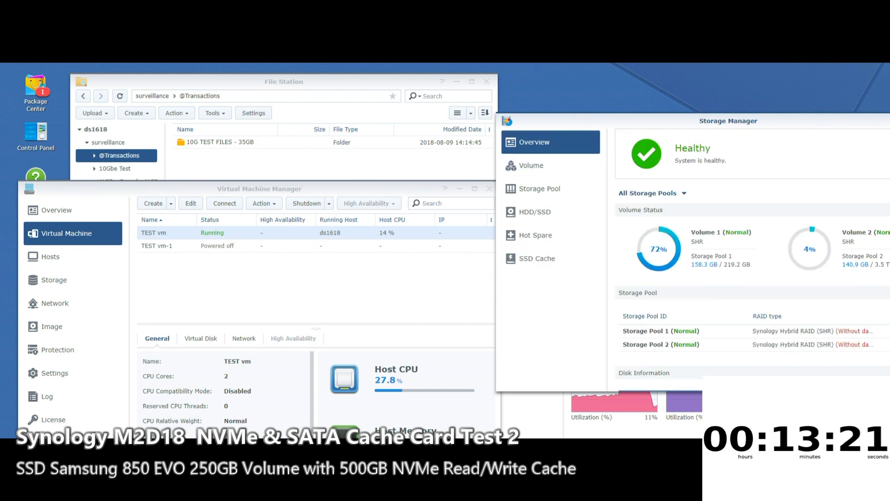
pyautogui.click(551, 165)
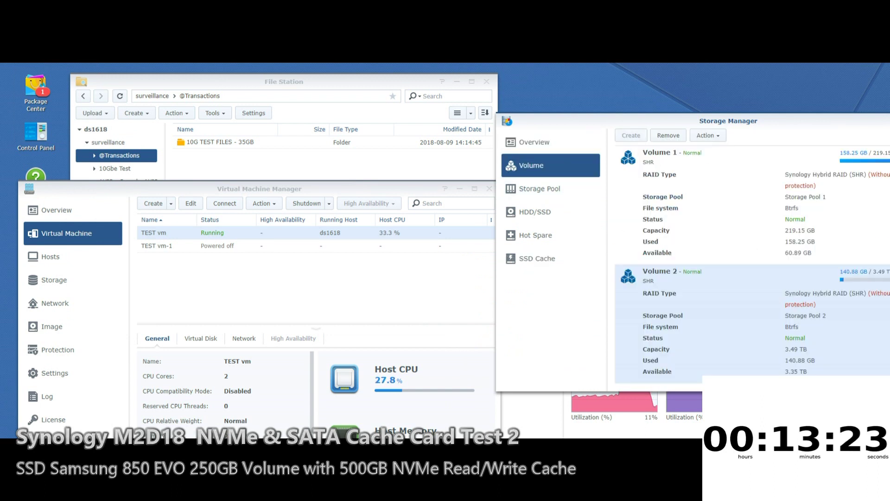
pyautogui.moveTo(728, 121); pyautogui.dragTo(641, 115)
pyautogui.click(464, 183)
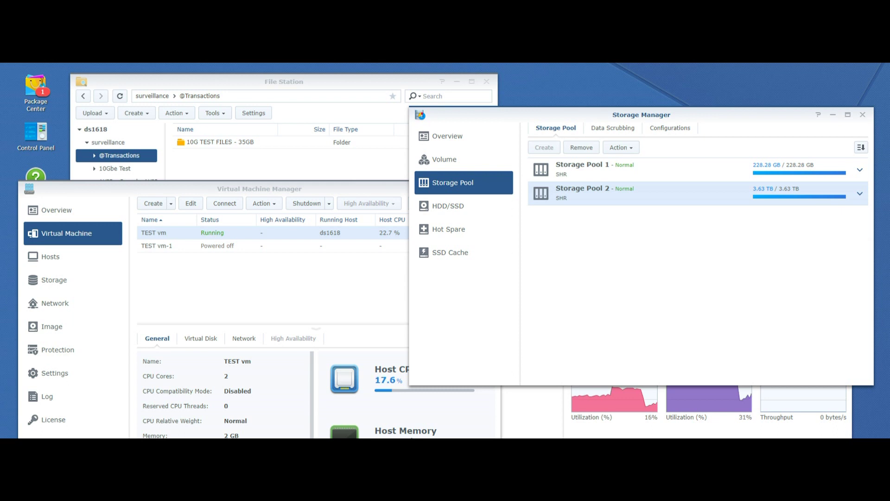
# - Delete the 10G TEST FILES - 35GB folder from the AXIS - Generic_AXIS folder in the surveillance share
pyautogui.click(121, 168)
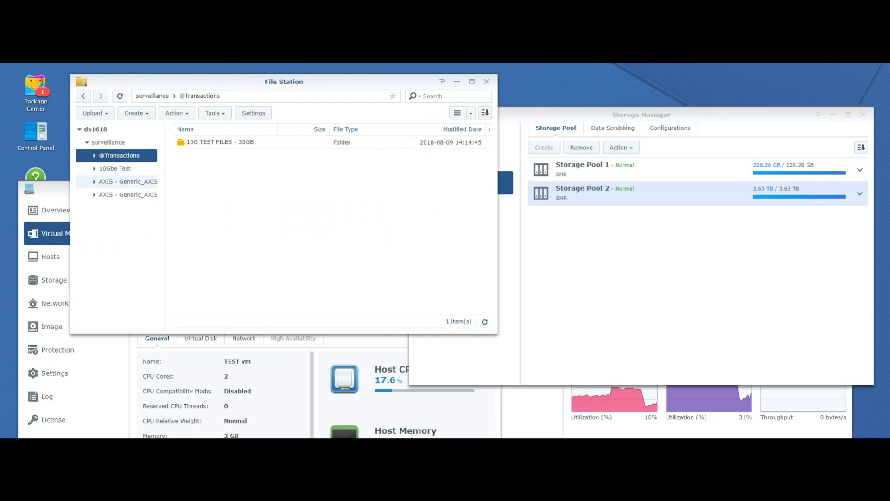
pyautogui.click(121, 182)
pyautogui.click(218, 155)
pyautogui.rightClick(213, 157)
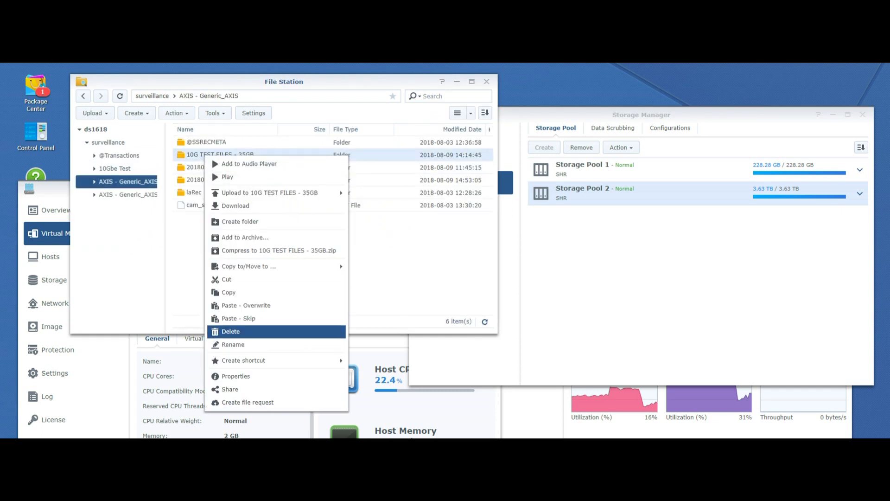
pyautogui.click(260, 332)
pyautogui.click(316, 220)
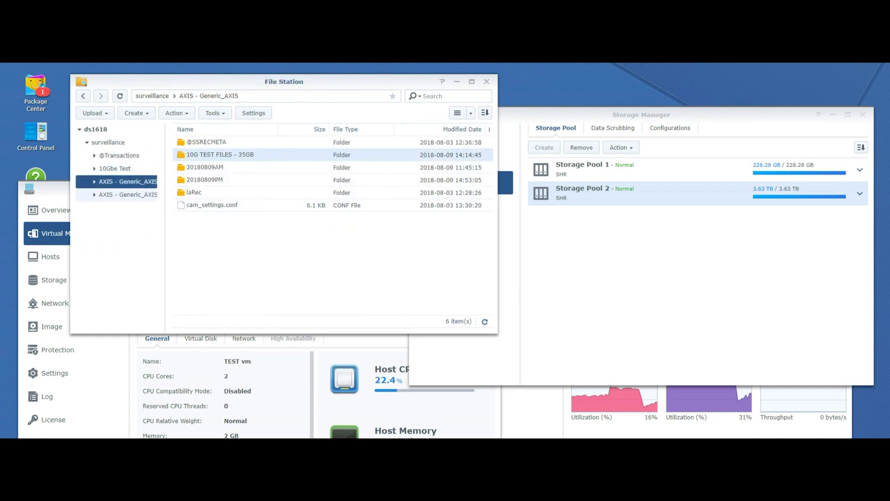
# - Delete the 10G TEST FILES - 35GB folder from the AXIS - Generic_AXIS 2 folder
pyautogui.rightClick(132, 196)
pyautogui.click(126, 194)
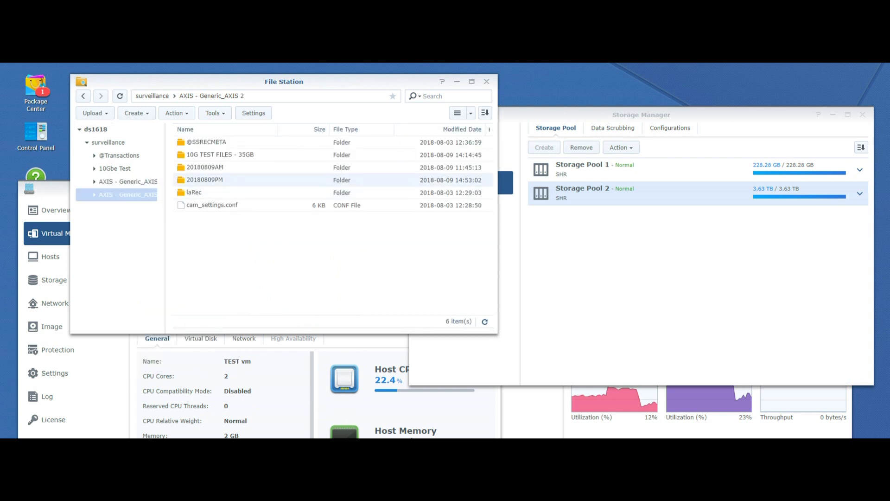
pyautogui.rightClick(205, 154)
pyautogui.click(230, 329)
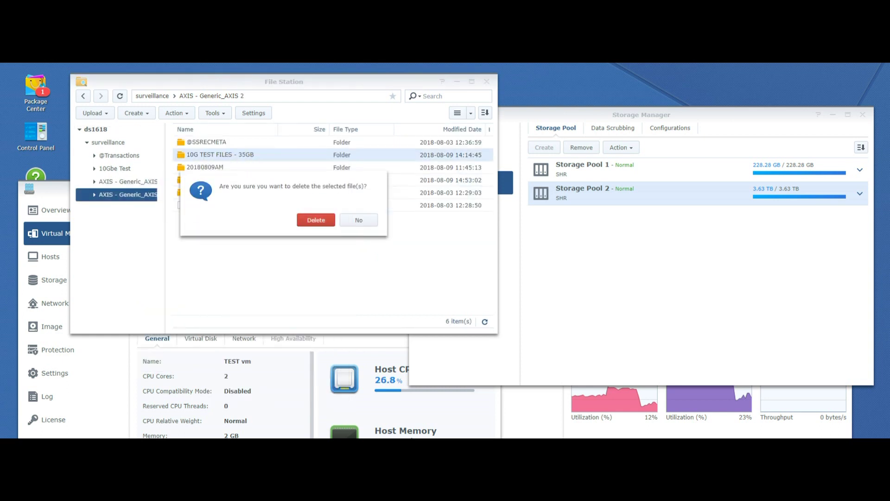
pyautogui.click(316, 220)
pyautogui.click(119, 155)
pyautogui.rightClick(216, 142)
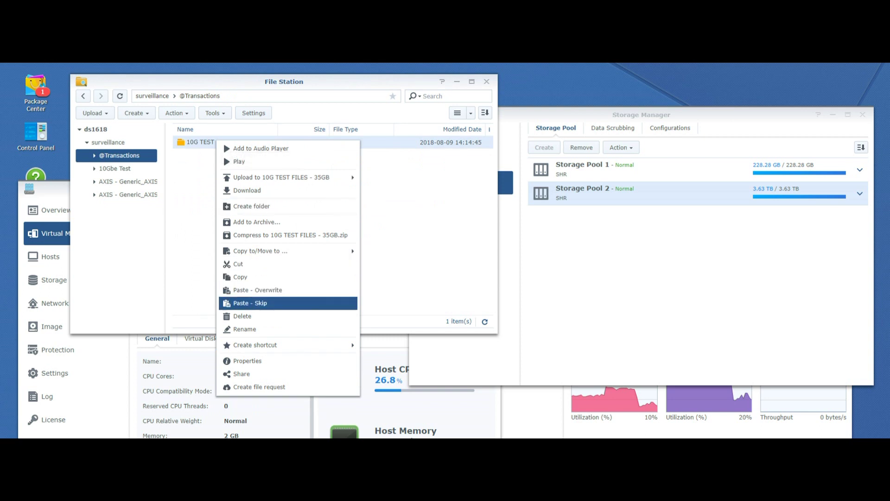
pyautogui.click(242, 316)
pyautogui.click(315, 219)
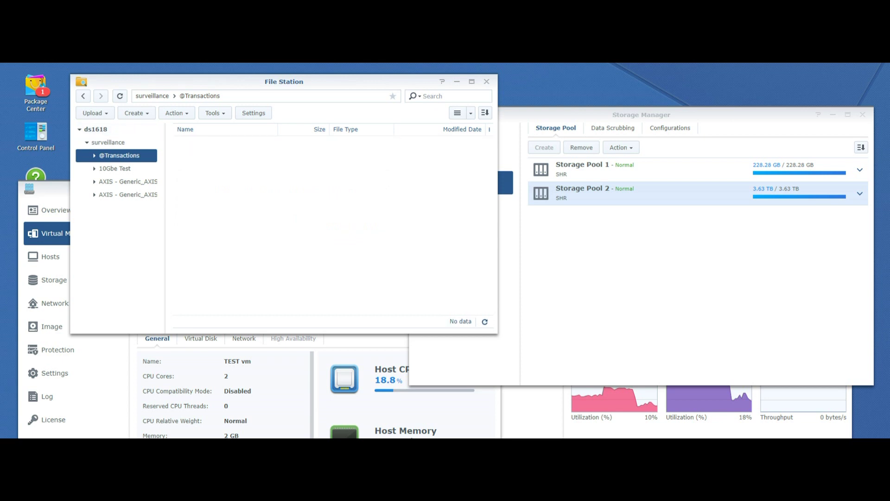
# - Examine the volume usage, storage pools, system overview and SSD cache status in Storage Manager
pyautogui.click(641, 115)
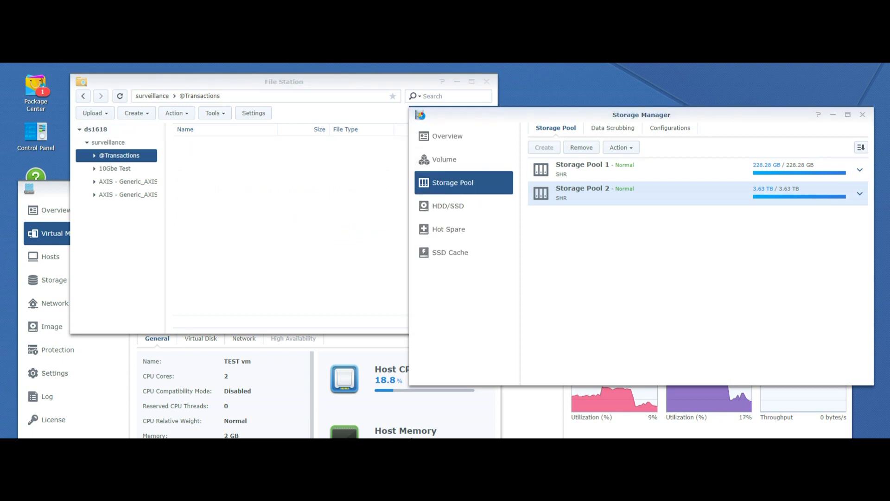
pyautogui.click(464, 159)
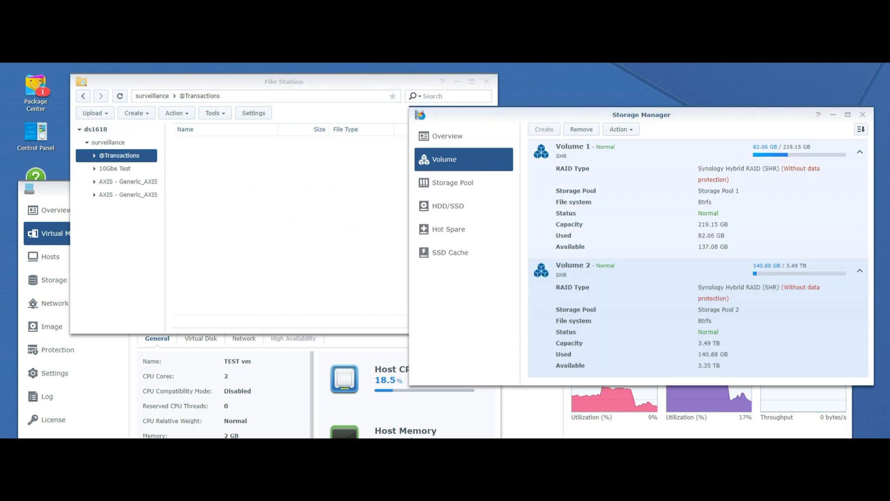
pyautogui.click(464, 182)
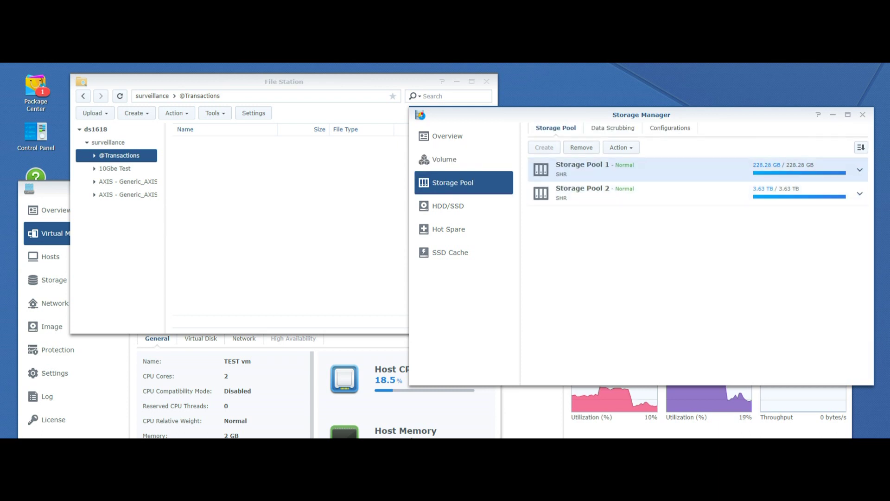
pyautogui.click(447, 136)
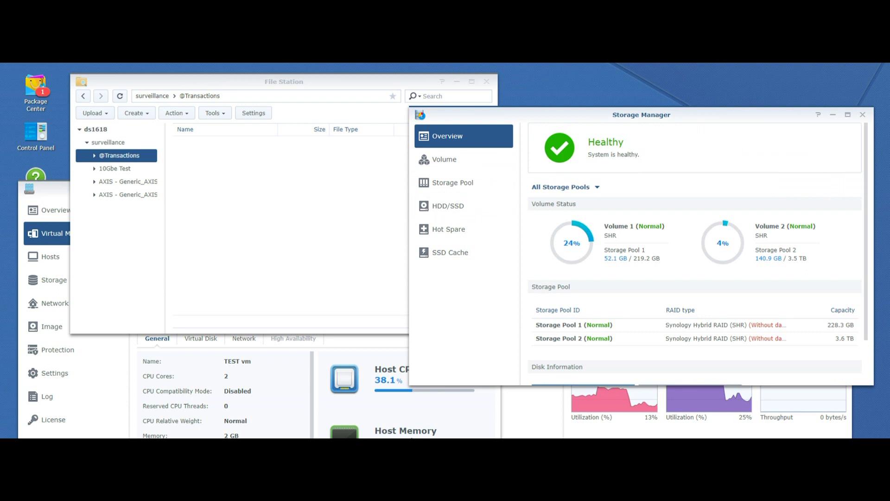
pyautogui.click(463, 159)
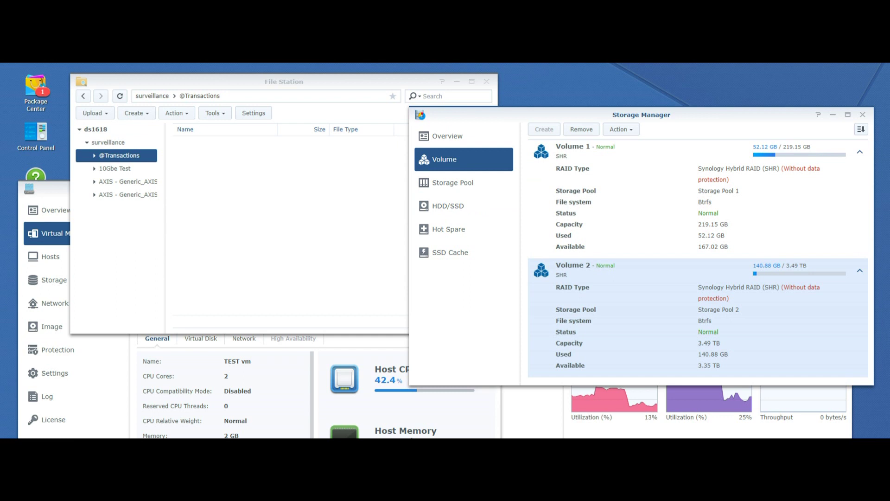
pyautogui.click(463, 183)
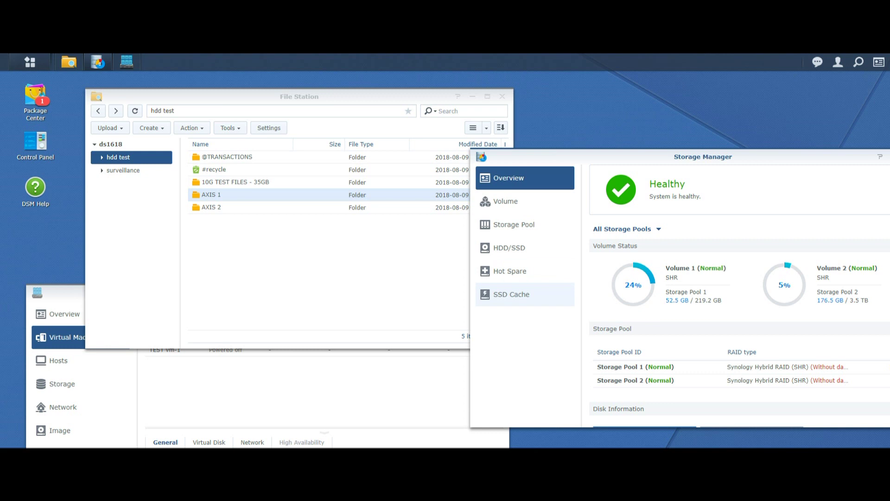
pyautogui.click(515, 294)
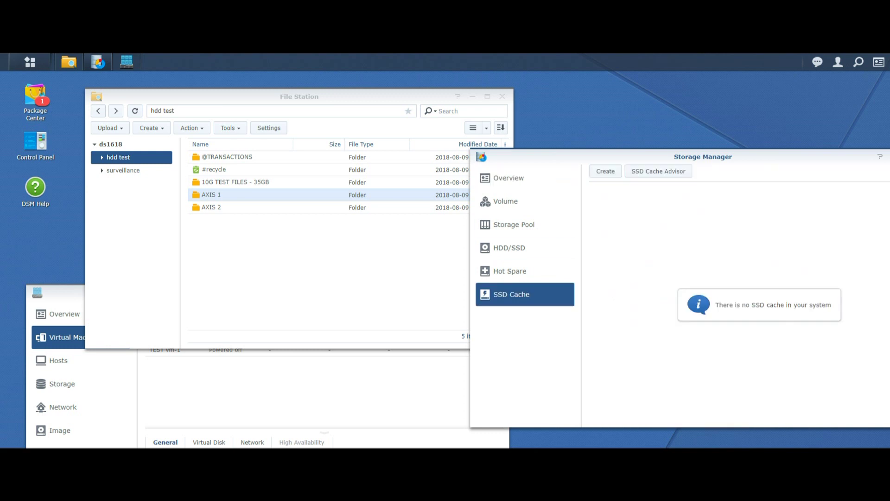
pyautogui.click(525, 177)
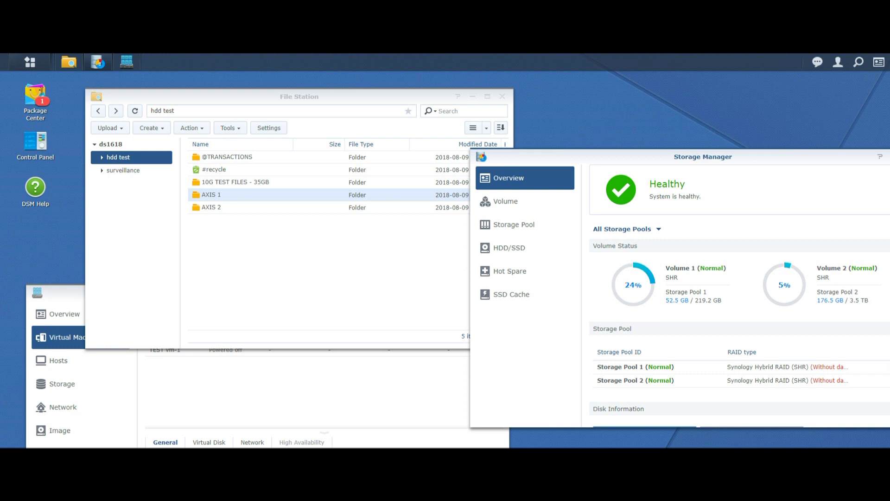
pyautogui.click(524, 294)
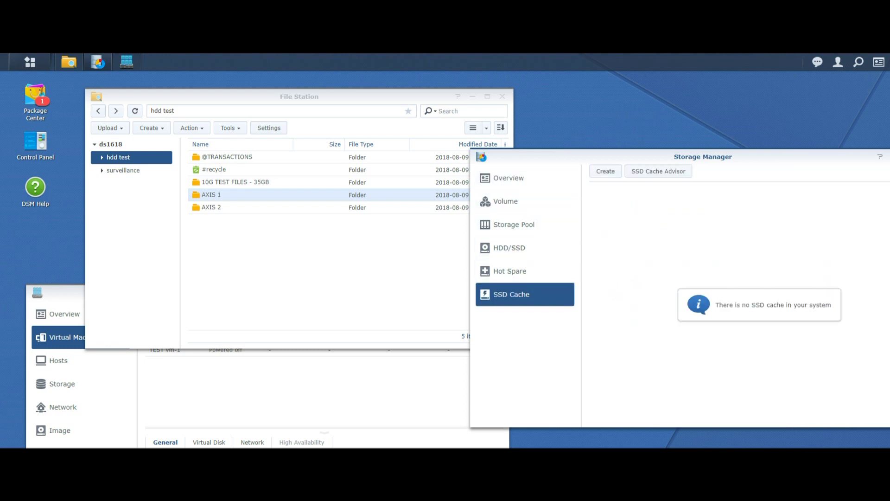
# - Copy the 10G TEST FILES - 35GB folder from the hdd test share and paste it with overwrite into AXIS 1
pyautogui.click(254, 97)
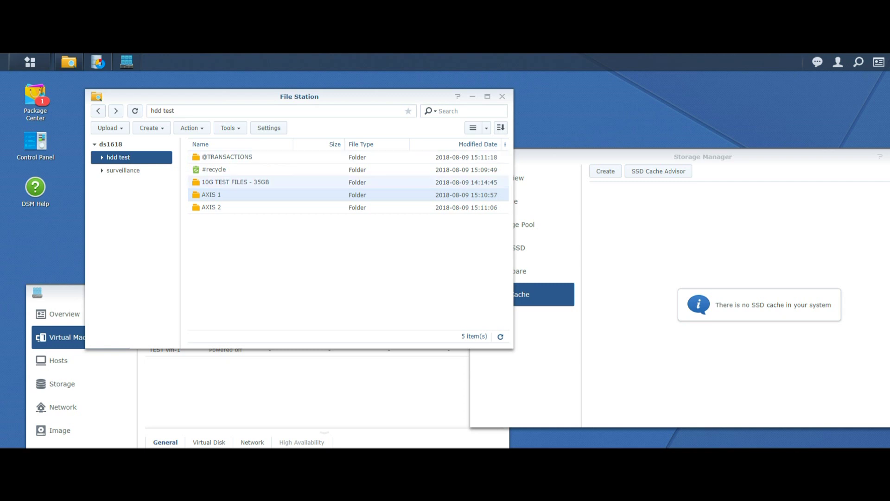
pyautogui.click(122, 171)
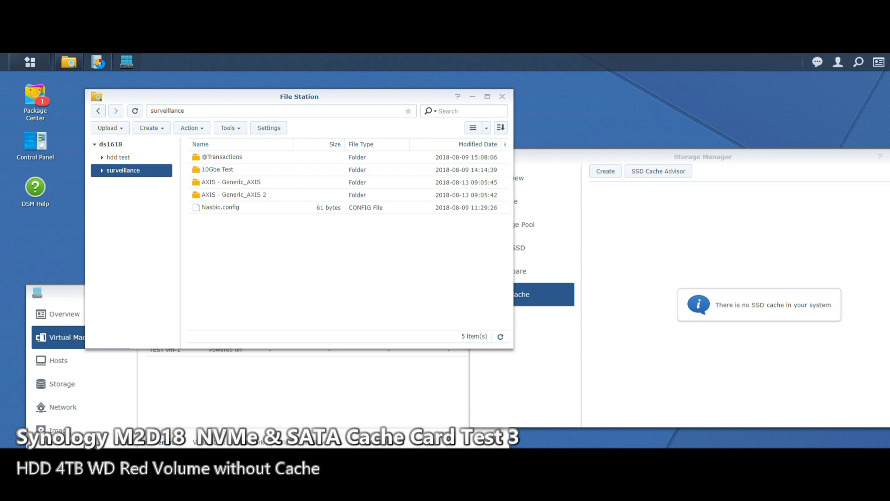
pyautogui.click(119, 157)
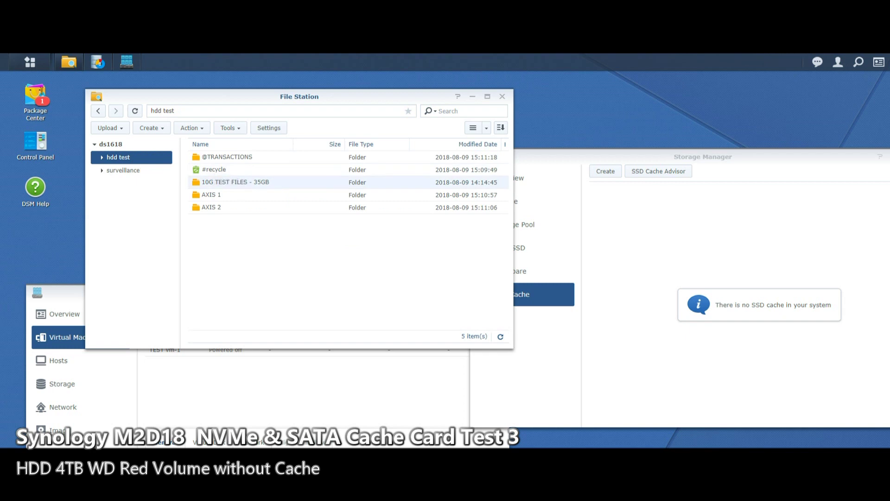
pyautogui.rightClick(214, 181)
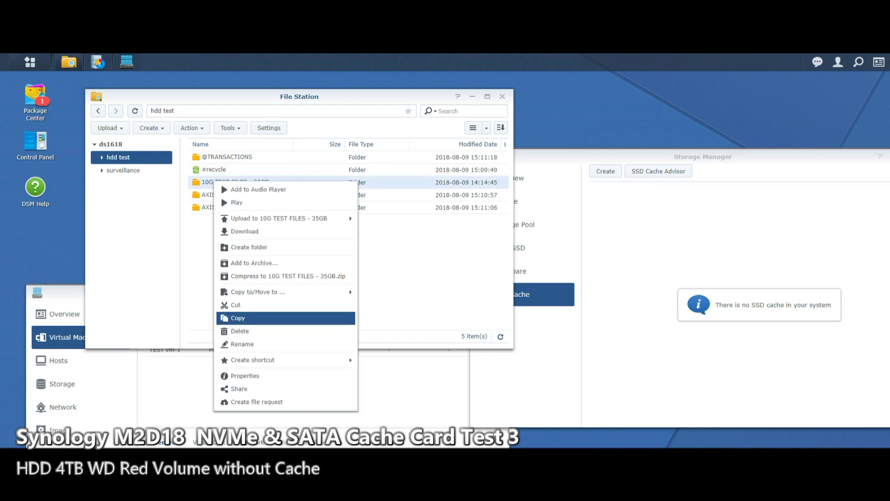
pyautogui.click(238, 318)
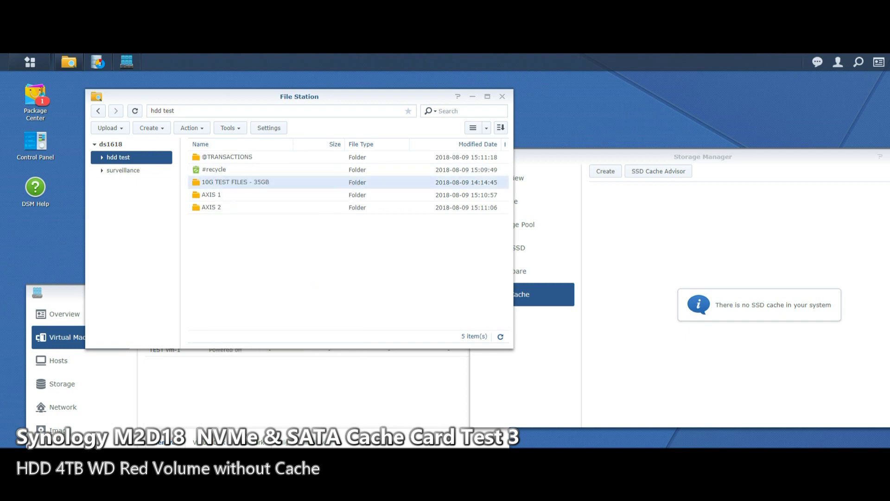
pyautogui.doubleClick(222, 196)
pyautogui.rightClick(231, 229)
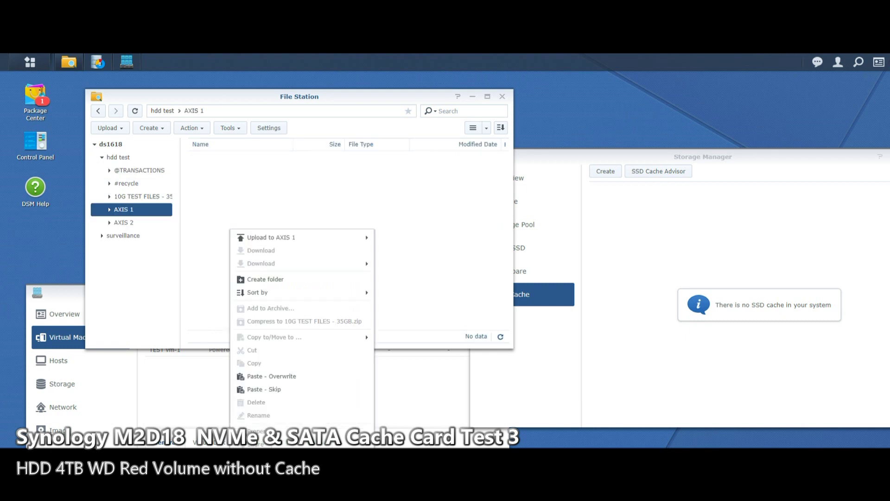
pyautogui.click(272, 376)
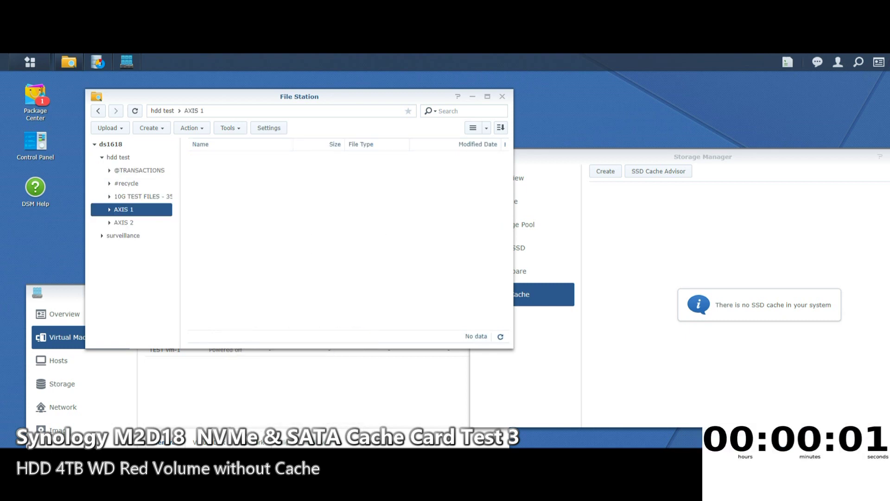
# - Paste the copied 10G TEST FILES - 35GB folder with overwrite into the AXIS 2 folder of hdd test
pyautogui.click(163, 110)
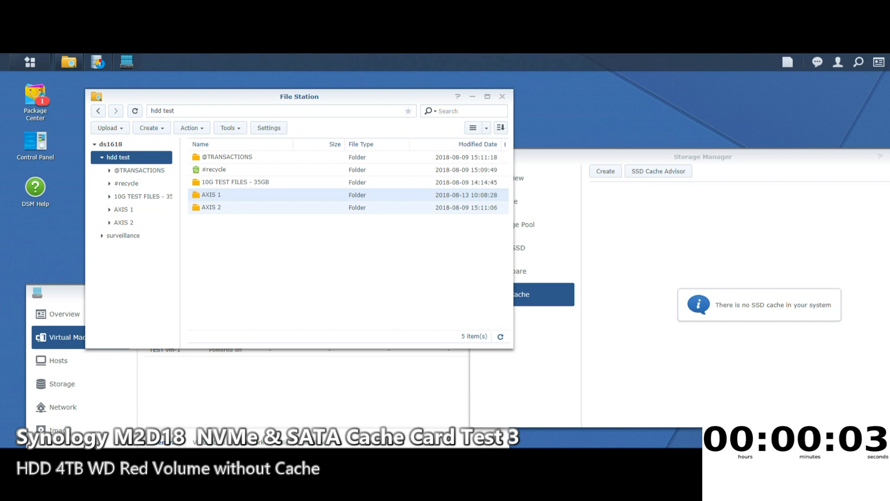
pyautogui.doubleClick(211, 207)
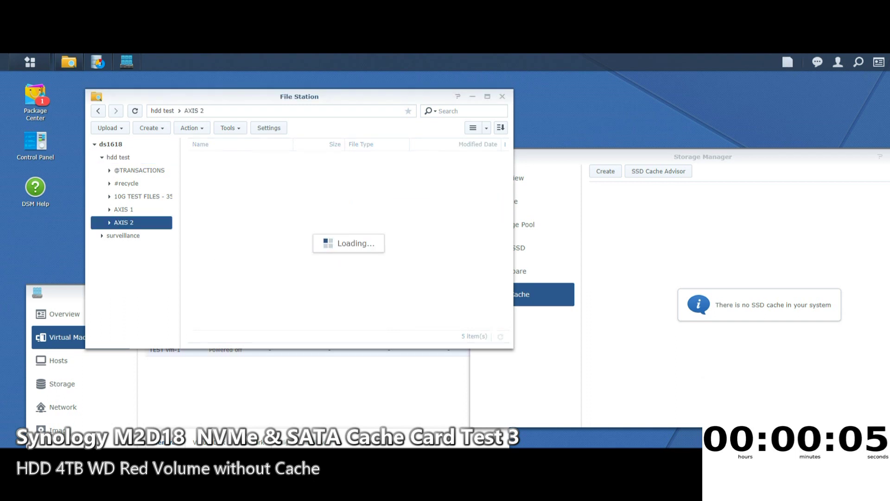
pyautogui.rightClick(270, 255)
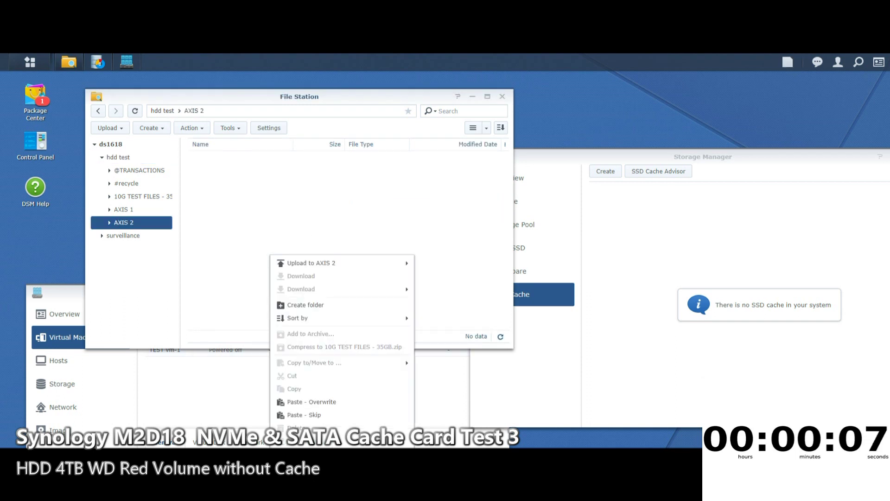
pyautogui.click(278, 402)
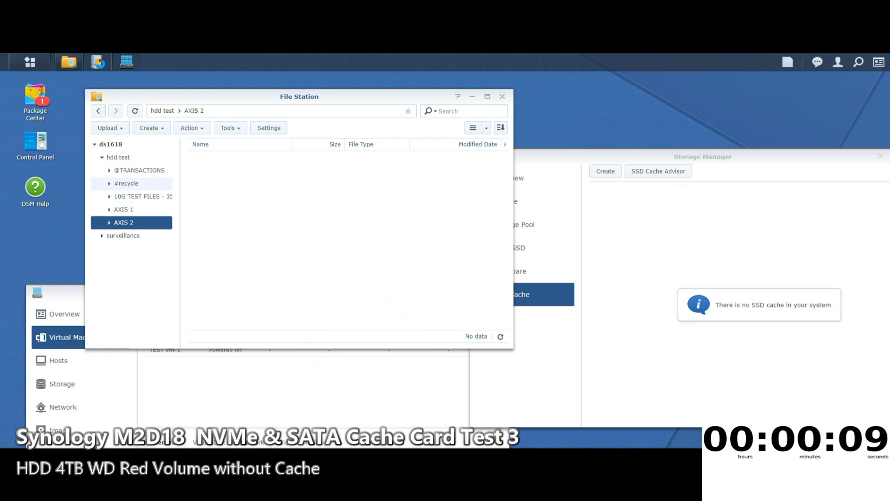
pyautogui.click(162, 111)
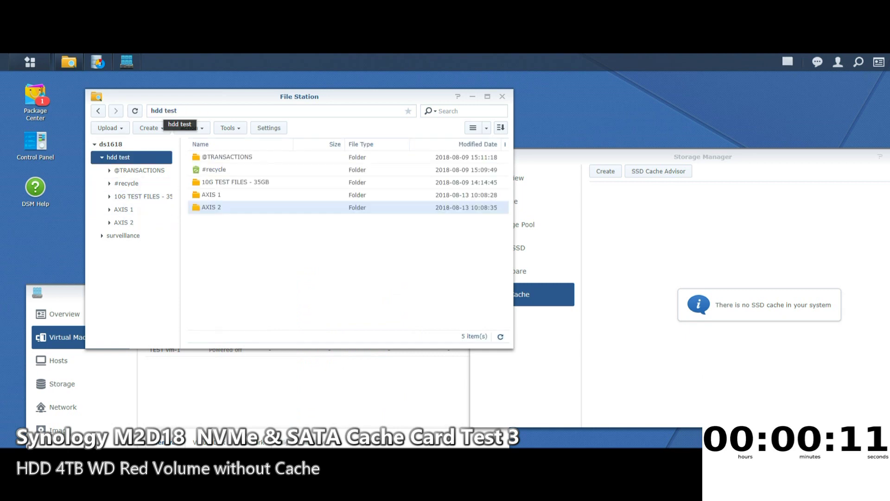
pyautogui.doubleClick(227, 156)
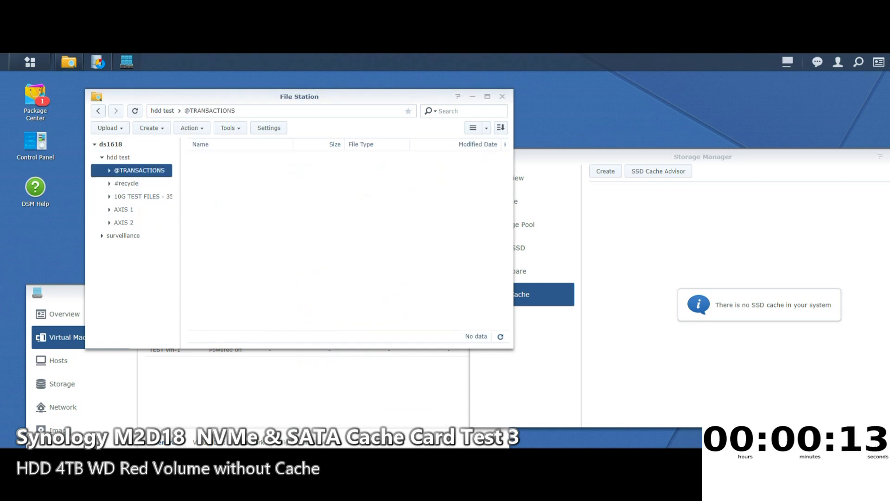
pyautogui.rightClick(234, 254)
pyautogui.click(297, 401)
# - Power on the TEST vm virtual machine in Virtual Machine Manager during the copies to the hdd test share
pyautogui.click(297, 371)
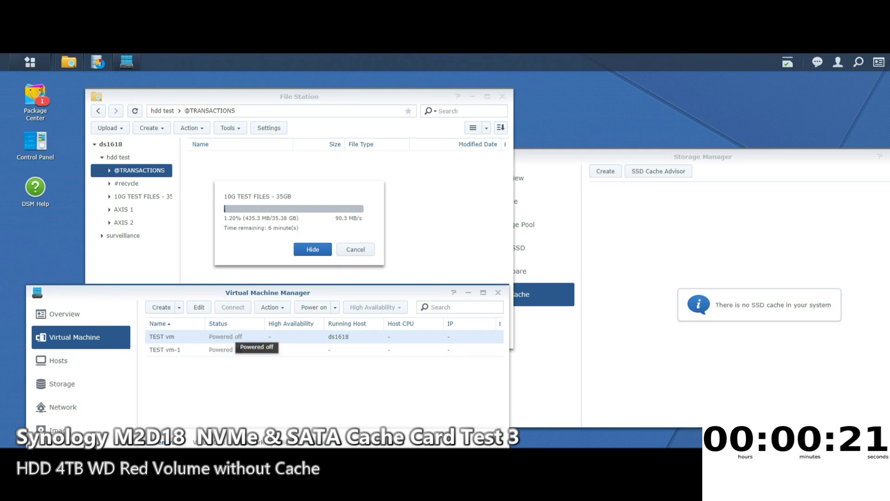
pyautogui.click(313, 307)
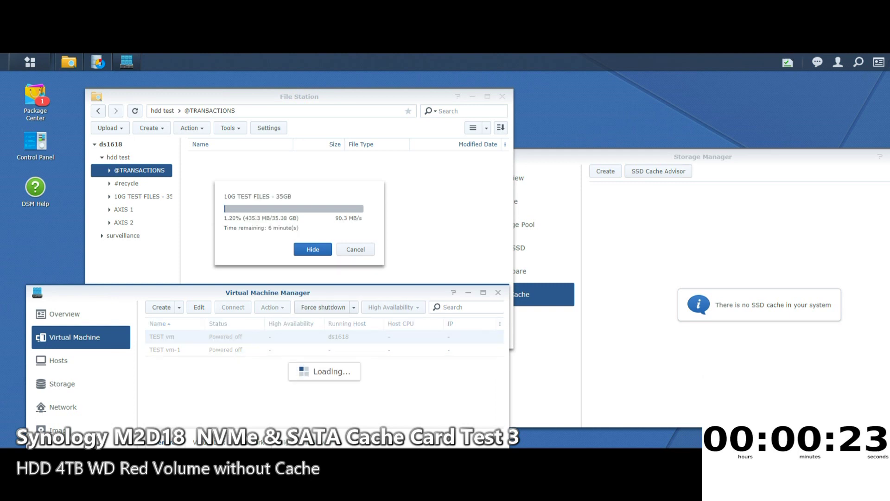
# - Open Resource Monitor's performance overview and check the background copy tasks
pyautogui.click(702, 156)
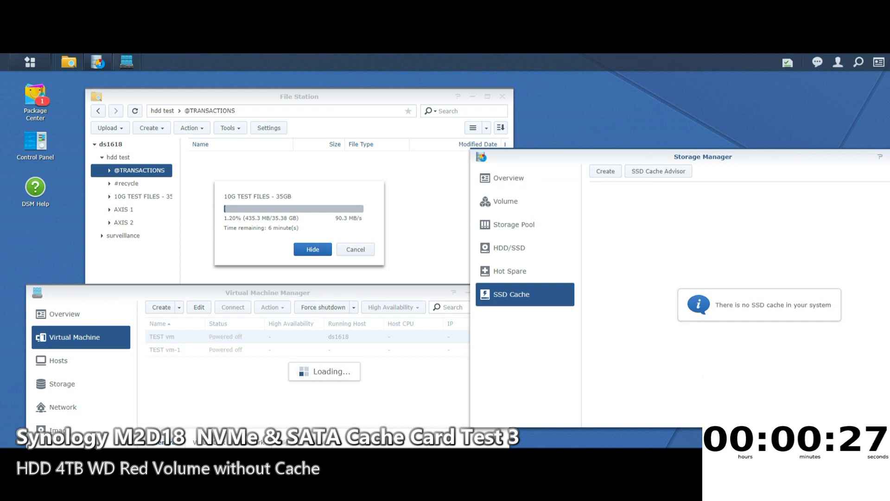
pyautogui.click(30, 62)
pyautogui.click(104, 159)
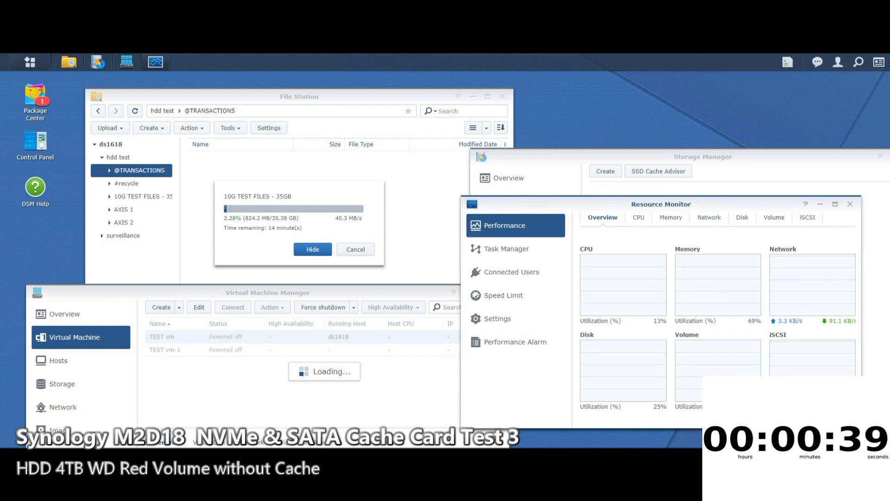
pyautogui.click(788, 62)
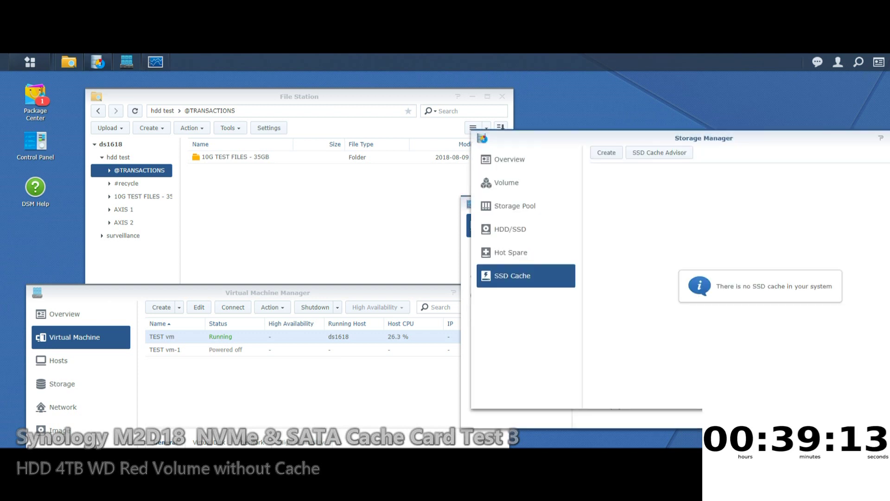
# - Start creating a read-write SSD cache in Storage Manager and select Cache device 1-1 for it
pyautogui.click(606, 152)
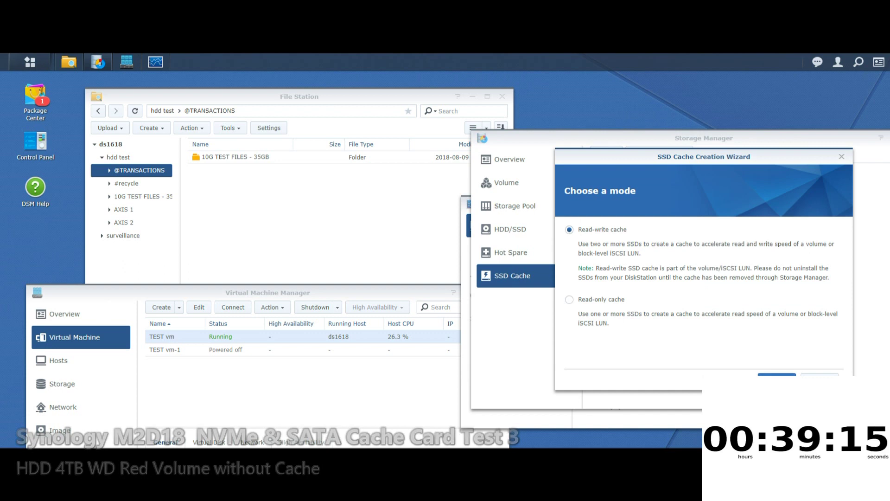
pyautogui.click(777, 375)
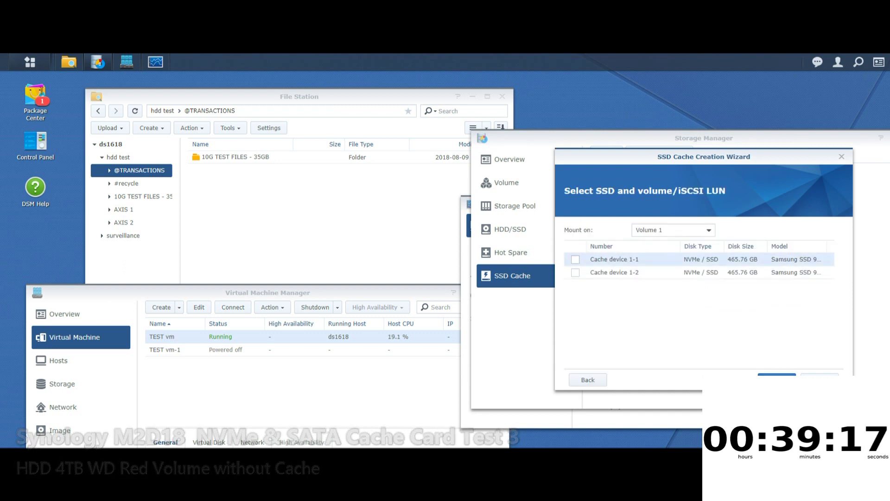
pyautogui.click(576, 259)
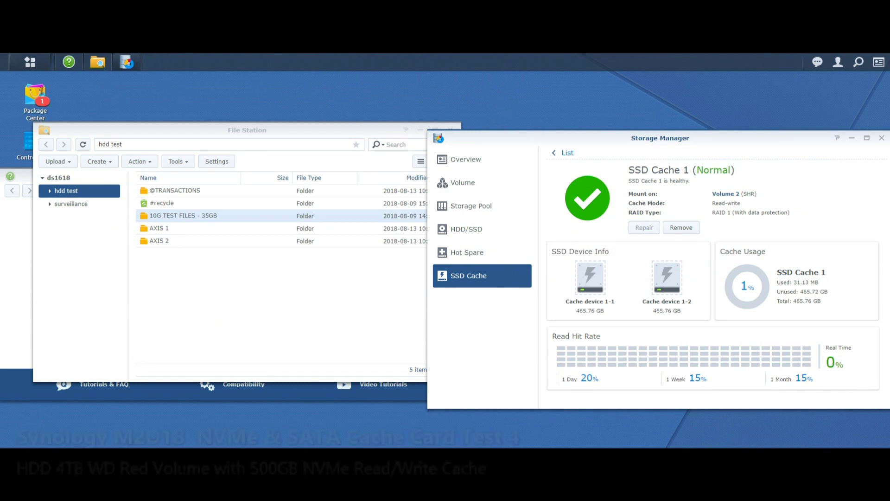
# - Move the Storage Manager window clear of File Station and delete the 10G TEST FILES - 35GB folder from AXIS 1 in hdd test
pyautogui.moveTo(660, 138); pyautogui.dragTo(686, 135)
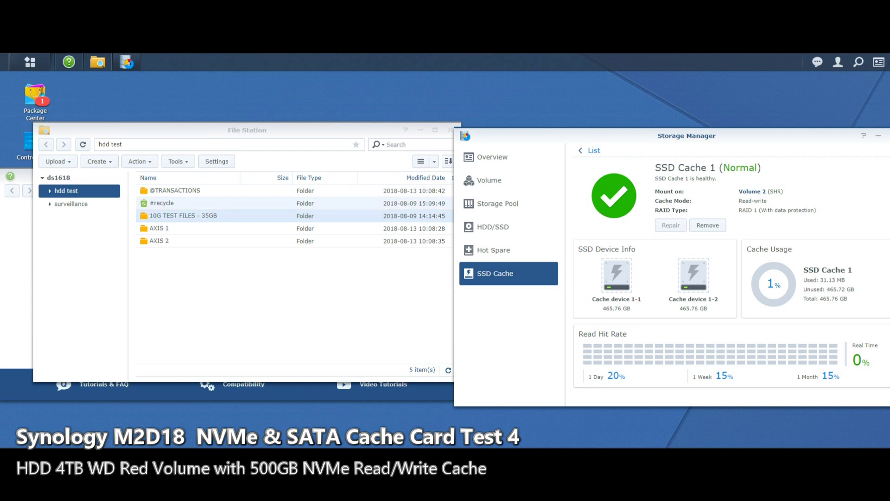
pyautogui.doubleClick(160, 228)
pyautogui.click(183, 190)
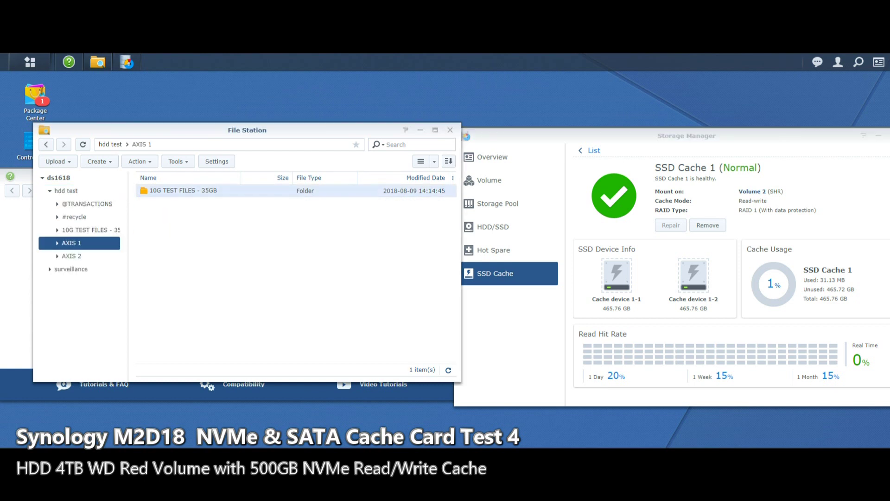
pyautogui.press('Delete')
pyautogui.press('Return')
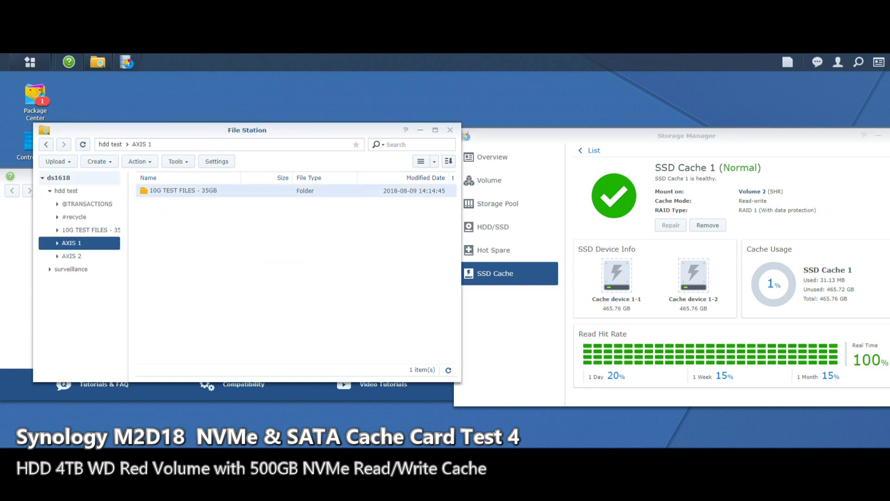
# - Delete the 10G TEST FILES - 35GB folder from the AXIS 2 folder of hdd test
pyautogui.click(79, 256)
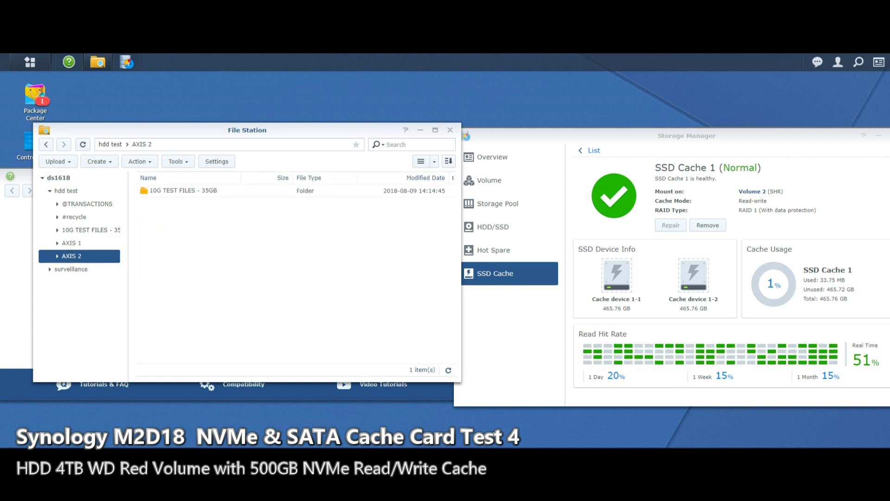
pyautogui.click(183, 190)
pyautogui.press('Delete')
pyautogui.press('Return')
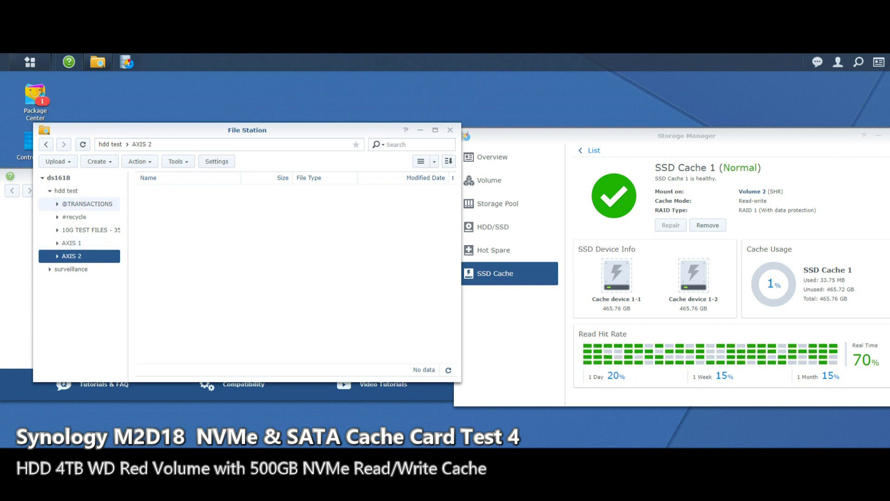
pyautogui.click(79, 203)
pyautogui.click(183, 190)
pyautogui.press('Delete')
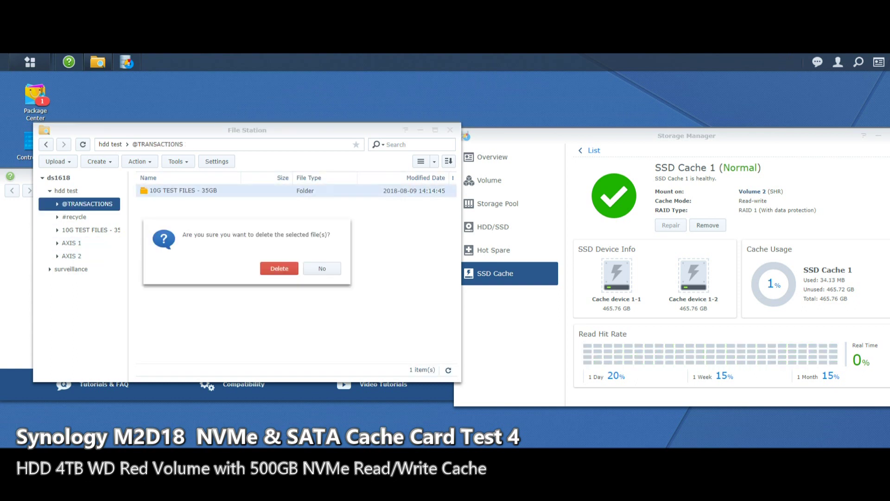
pyautogui.press('Return')
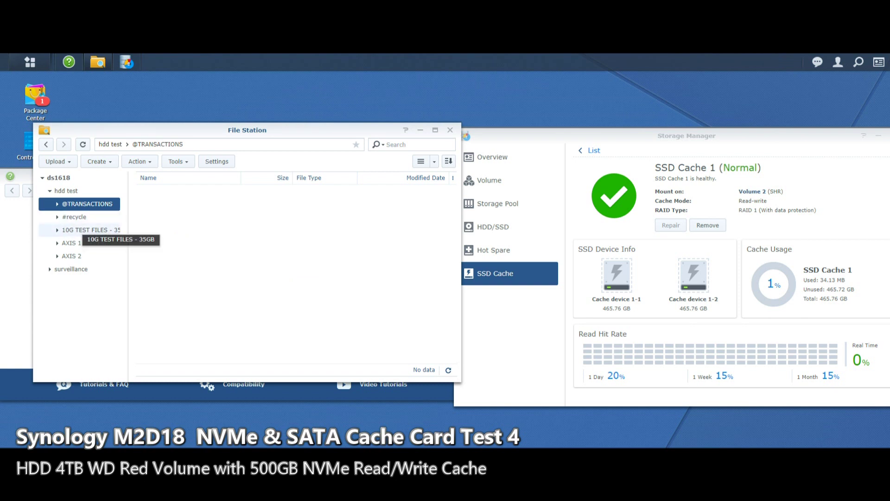
# - Return to the hdd test share and copy its 10G TEST FILES - 35GB folder
pyautogui.click(79, 230)
pyautogui.click(121, 144)
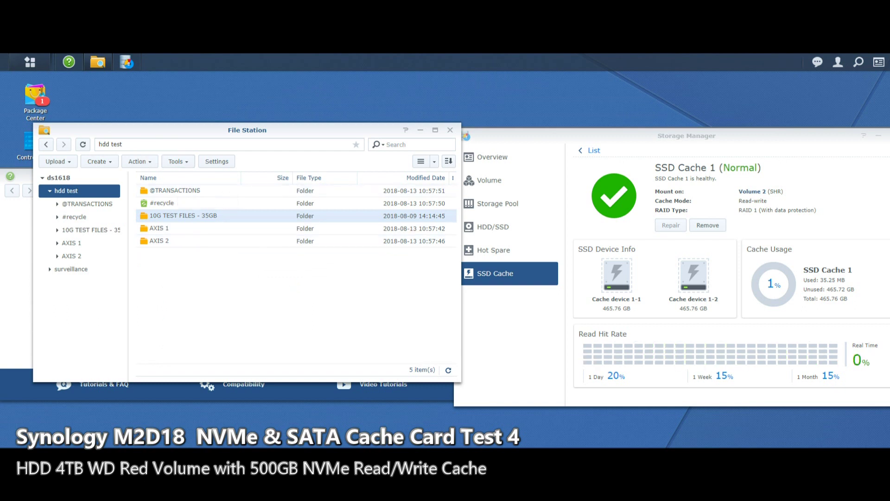
pyautogui.moveTo(172, 130); pyautogui.dragTo(176, 110)
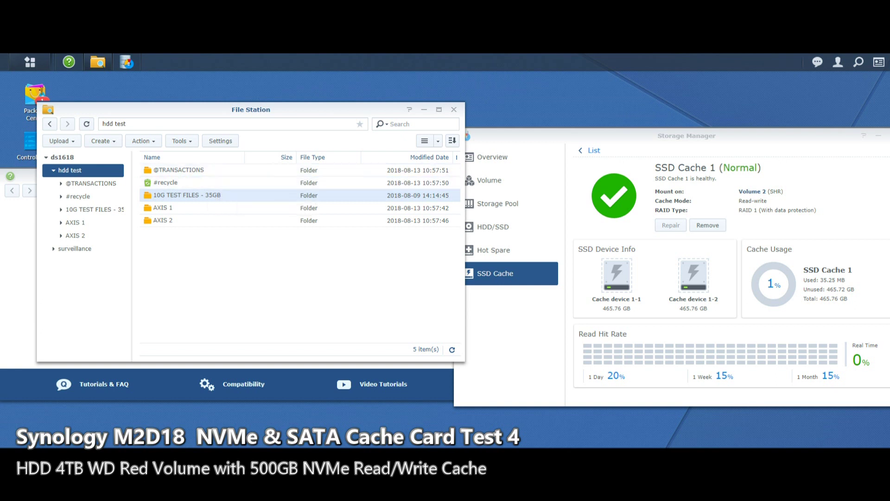
pyautogui.rightClick(214, 195)
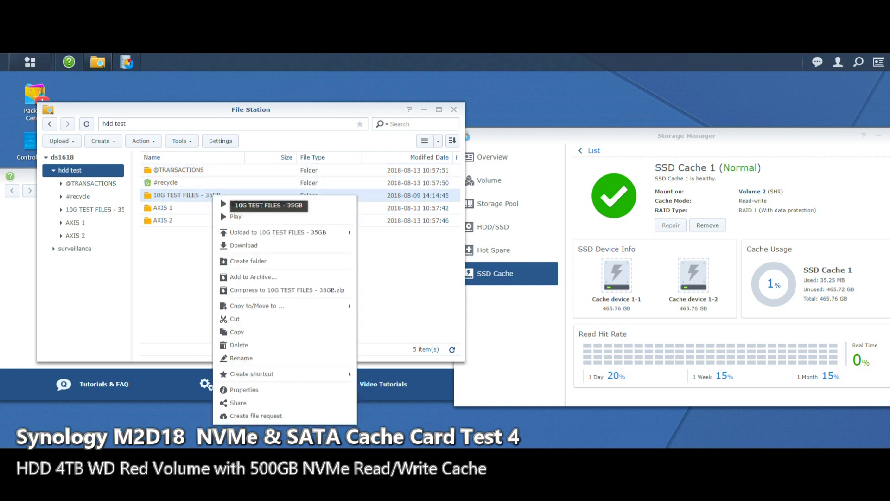
pyautogui.click(237, 332)
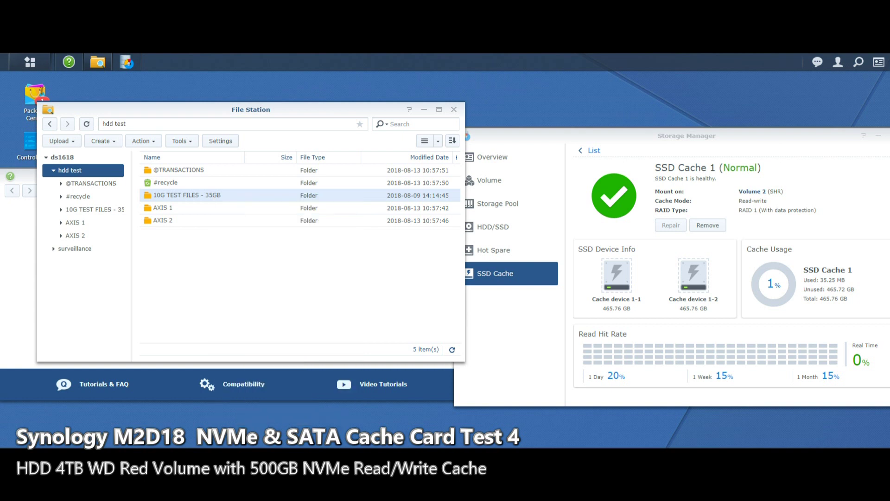
# - Paste the copied 10G TEST FILES - 35GB folder into AXIS 1 of hdd test, skipping existing files
pyautogui.doubleClick(195, 208)
pyautogui.rightClick(193, 248)
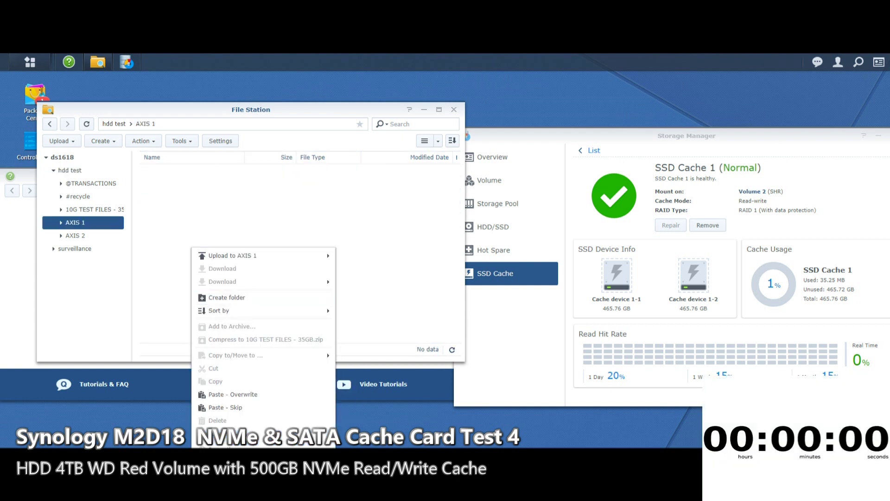
pyautogui.click(226, 407)
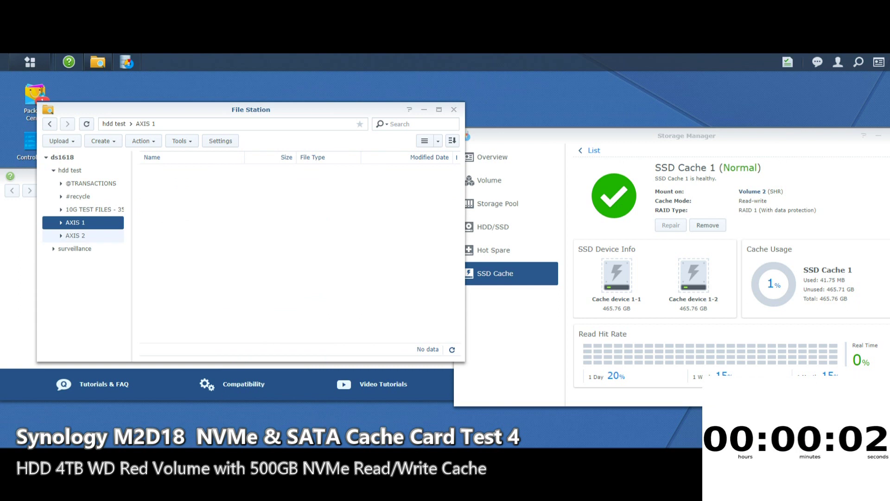
# - Paste the copied 10G TEST FILES - 35GB folder into the AXIS 2 folder of hdd test
pyautogui.click(107, 236)
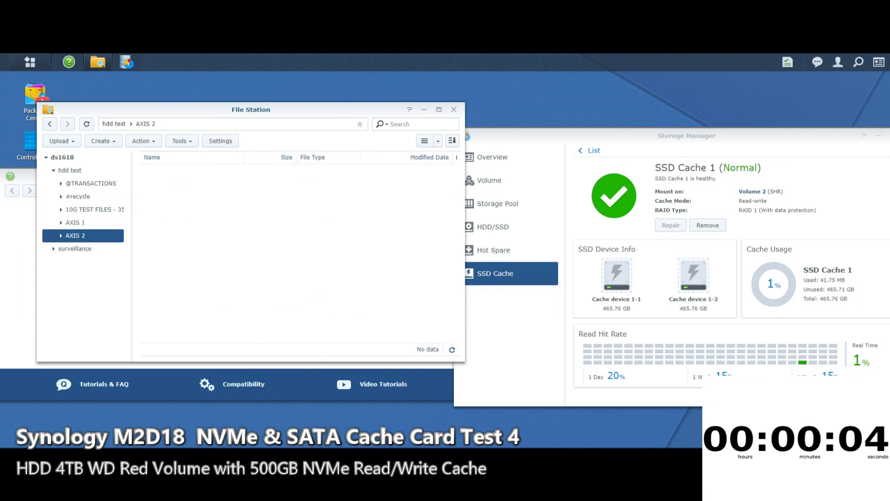
pyautogui.rightClick(185, 254)
pyautogui.click(218, 402)
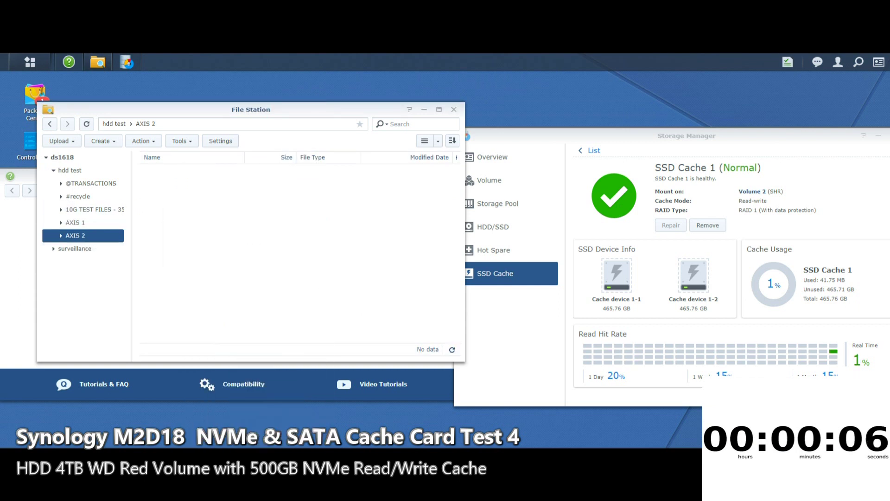
pyautogui.click(91, 183)
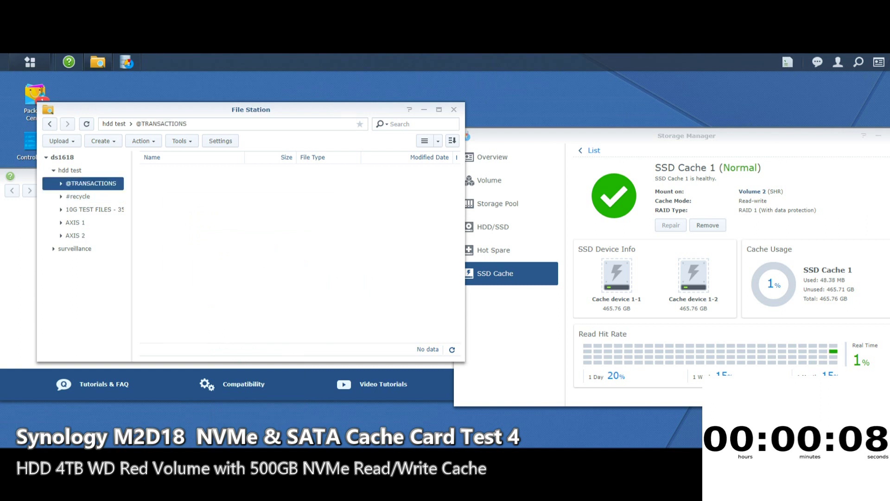
pyautogui.rightClick(204, 255)
pyautogui.click(218, 415)
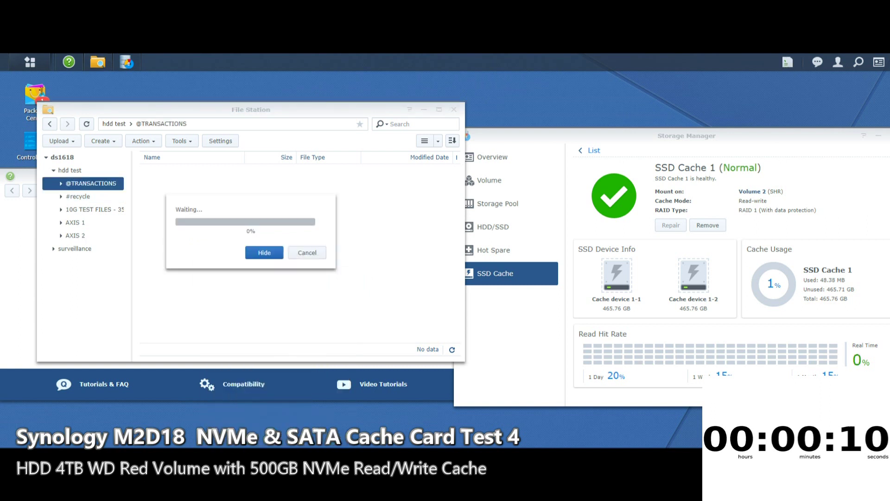
# - Open Virtual Machine Manager and power on the TEST vm virtual machine while the copies run
pyautogui.click(30, 62)
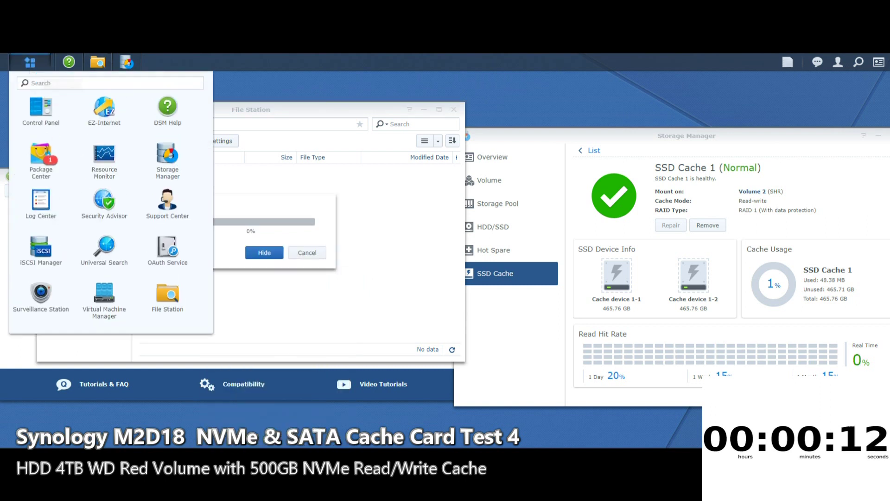
pyautogui.click(104, 297)
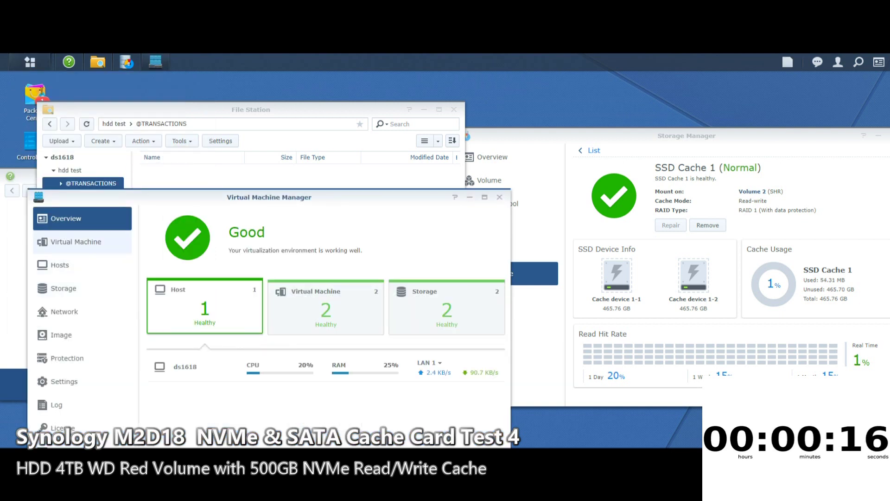
pyautogui.click(76, 241)
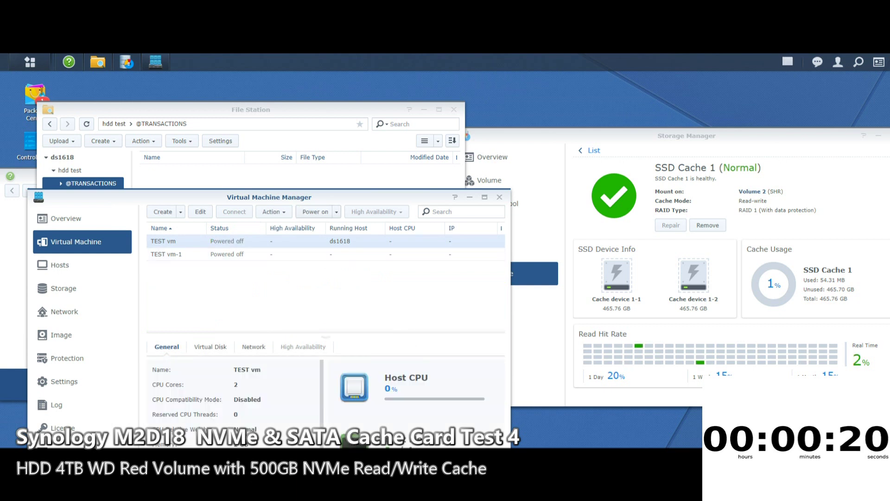
pyautogui.click(315, 212)
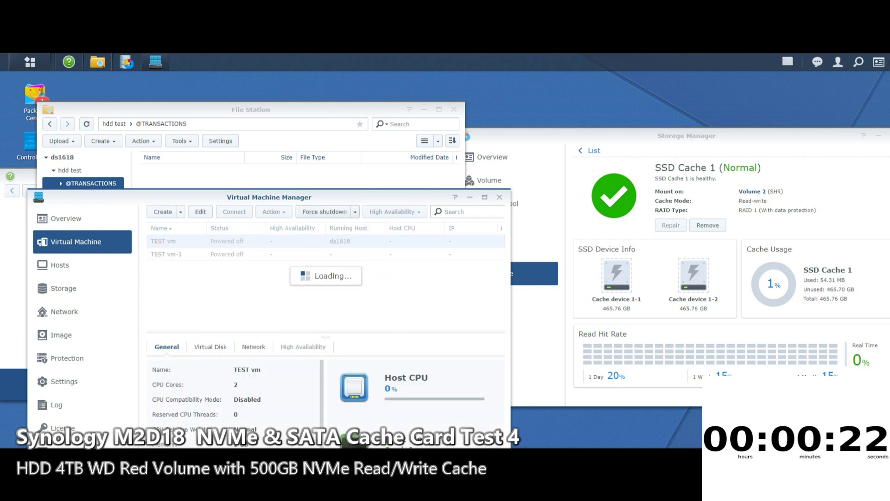
# - Open Resource Monitor's performance overview with the windows rearranged, and check the background copy tasks
pyautogui.moveTo(687, 136); pyautogui.dragTo(687, 191)
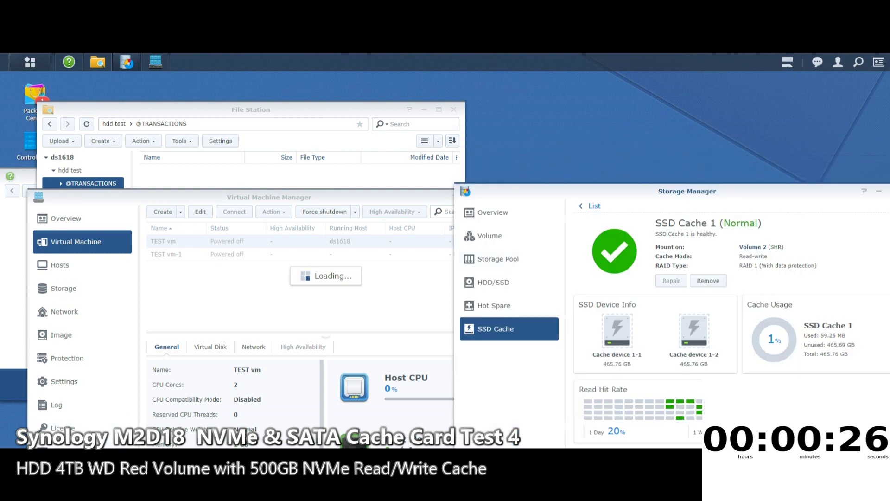
pyautogui.click(30, 62)
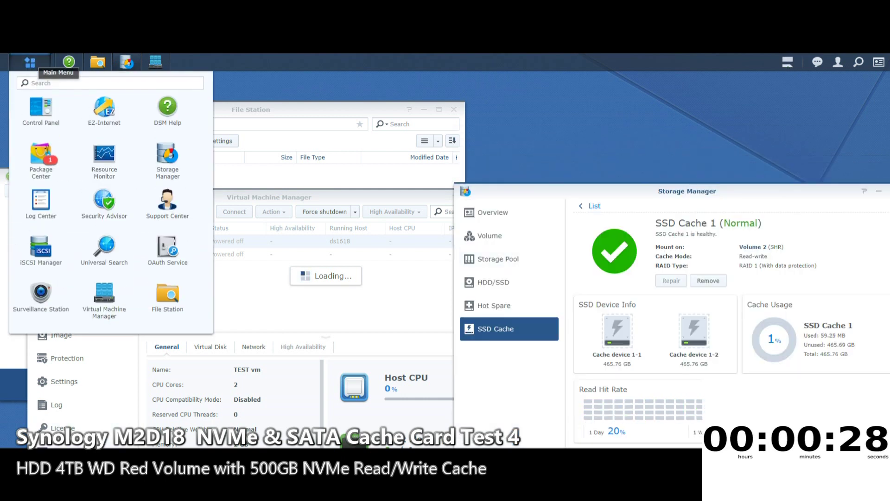
pyautogui.click(104, 155)
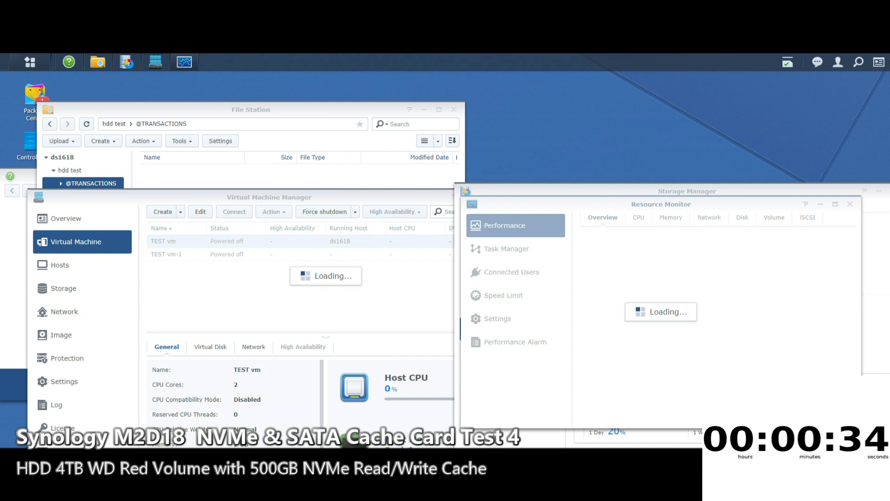
pyautogui.moveTo(661, 204); pyautogui.dragTo(571, 115)
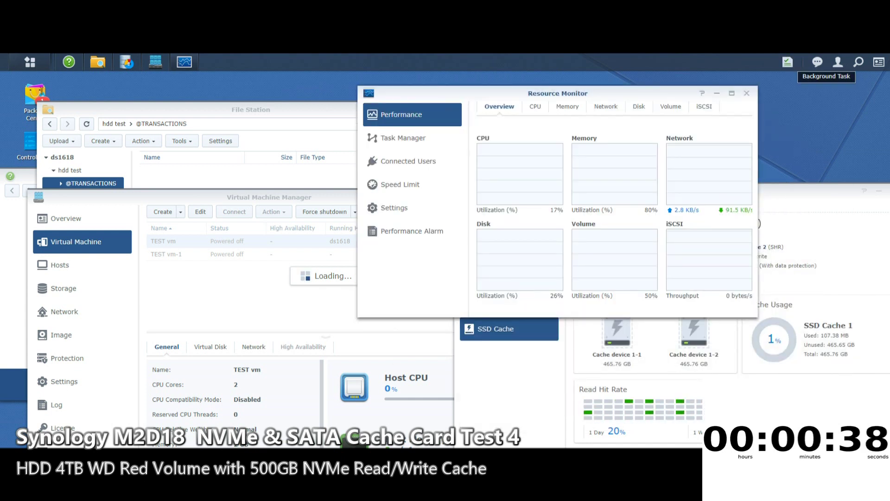
pyautogui.click(788, 61)
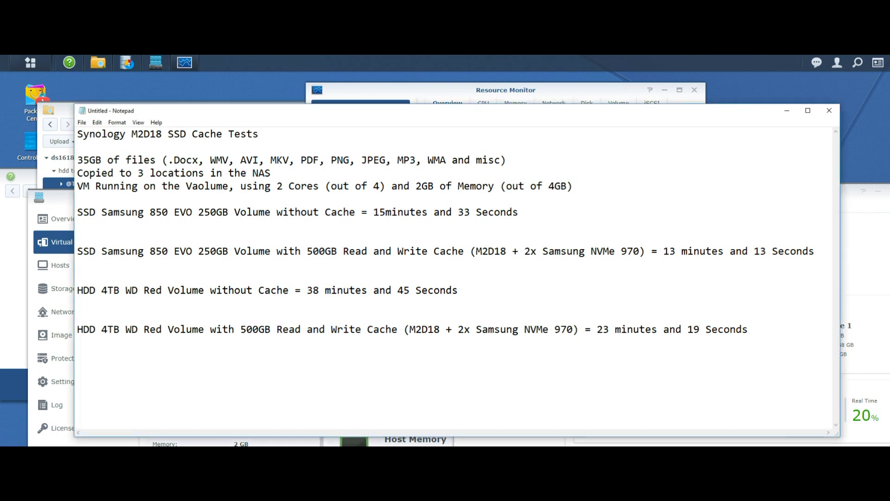
# - In the Notepad results, append "inside a DS1618+" to the title and correct the misspelled "Vaolume" to "Volume"
pyautogui.write('inside a DS1618+')
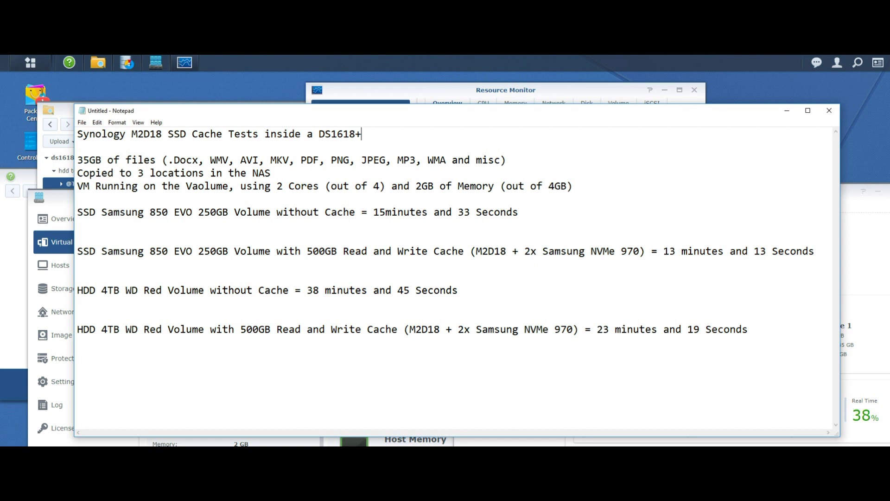
pyautogui.click(198, 186)
pyautogui.press('BackSpace')
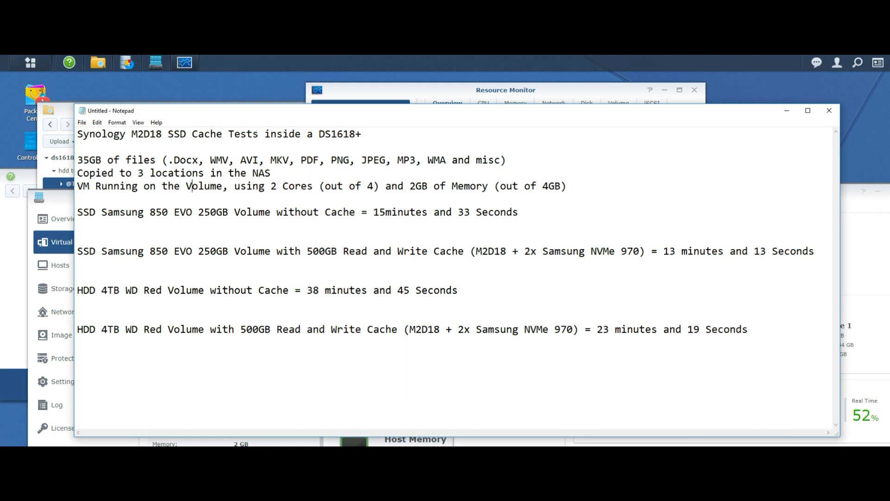
# - Highlight the uncached SSD result line, the 35GB file size and the 500GB cache size while reviewing the test results
pyautogui.moveTo(519, 212); pyautogui.dragTo(77, 212)
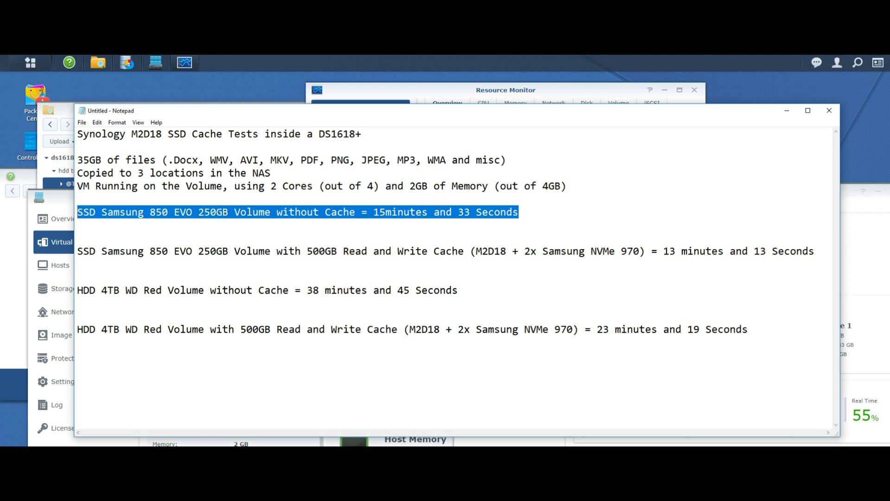
pyautogui.moveTo(77, 160); pyautogui.dragTo(101, 160)
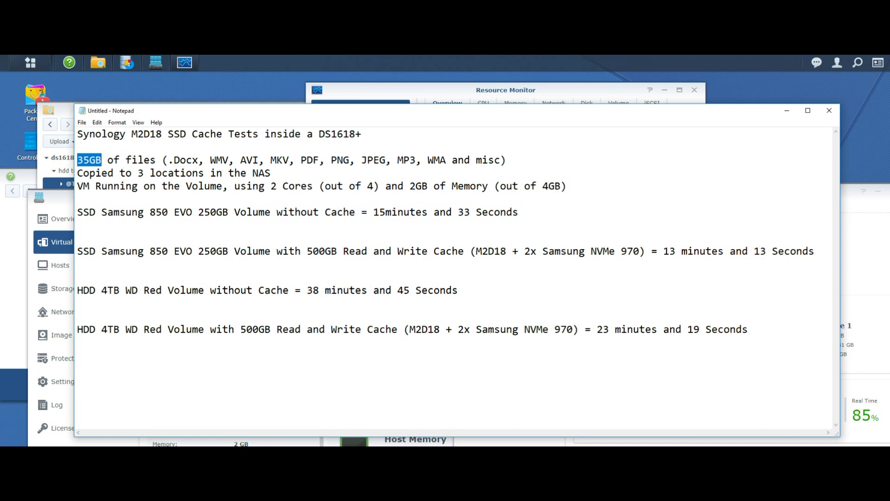
pyautogui.click(192, 251)
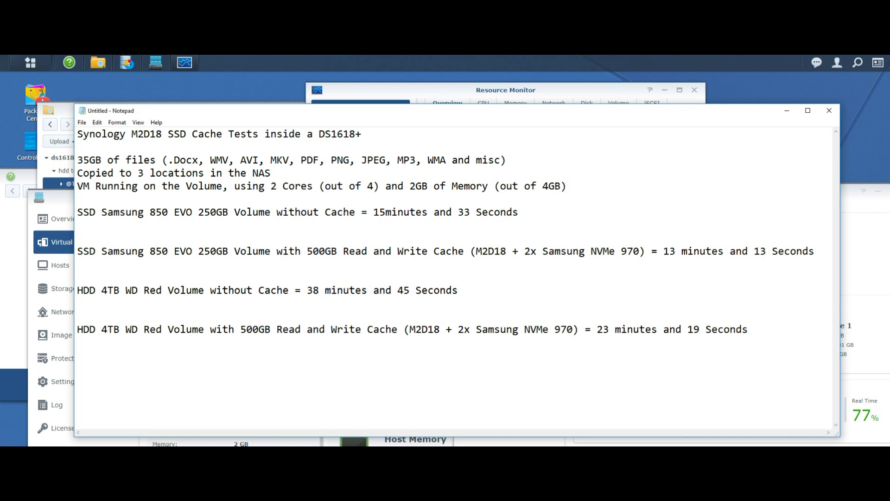
pyautogui.moveTo(301, 251); pyautogui.dragTo(344, 251)
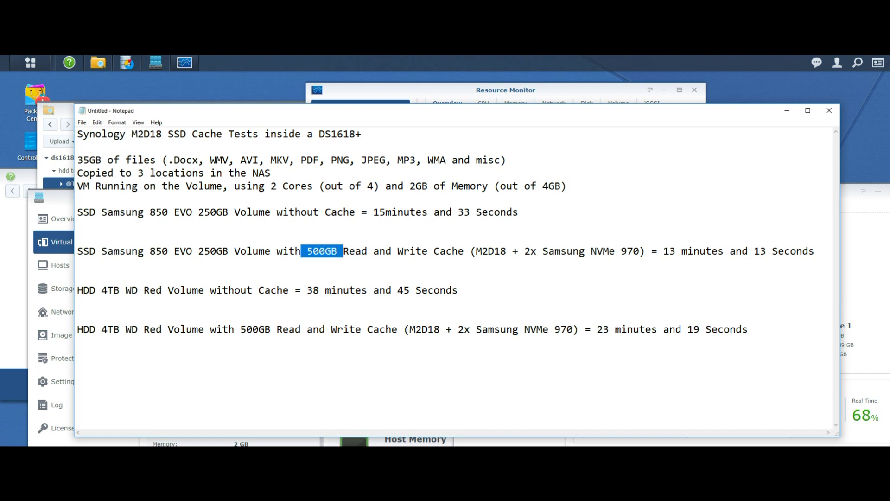
# - Highlight the minutes figures of the cached and uncached SSD results in turn to compare the copy times
pyautogui.moveTo(663, 251); pyautogui.dragTo(676, 251)
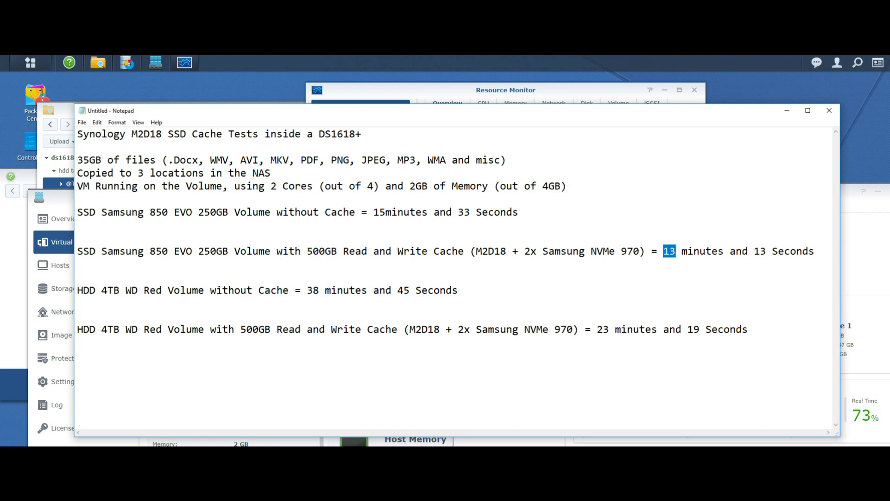
pyautogui.moveTo(374, 212); pyautogui.dragTo(386, 212)
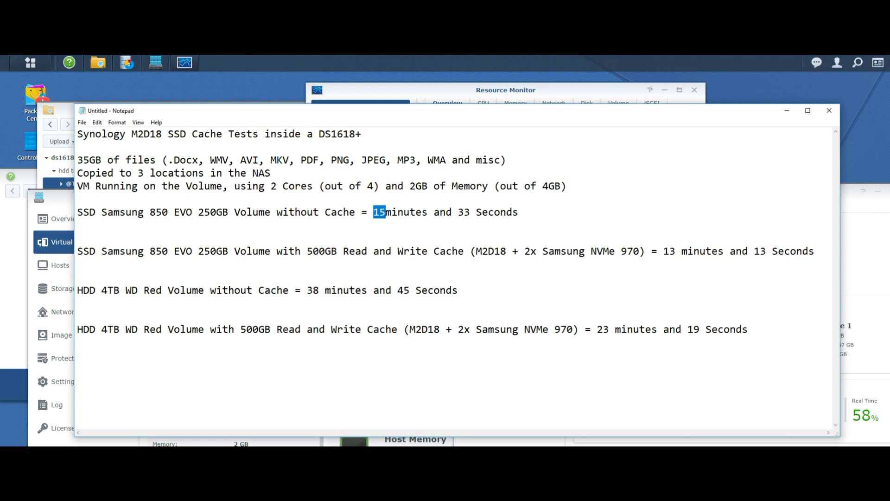
pyautogui.moveTo(664, 251); pyautogui.dragTo(676, 251)
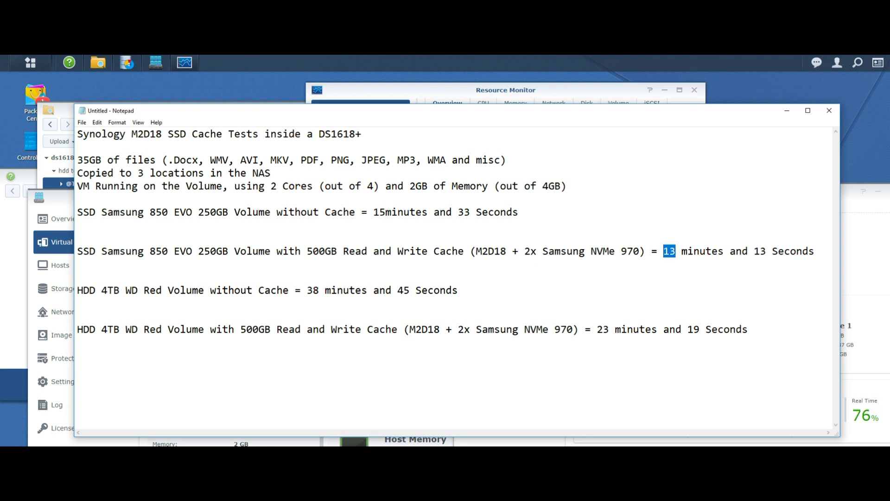
# - Highlight the drive name and the full copy time in the uncached HDD 4TB WD Red result
pyautogui.click(216, 290)
pyautogui.moveTo(77, 290); pyautogui.dragTo(113, 291)
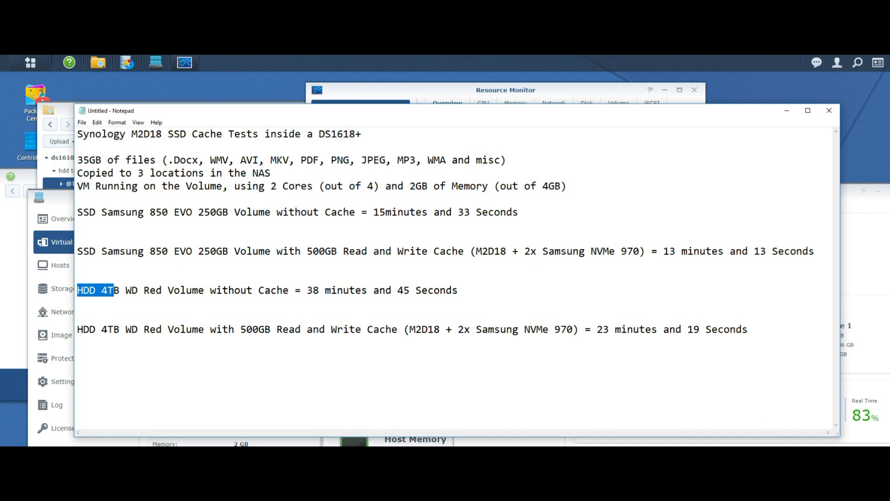
pyautogui.click(132, 290)
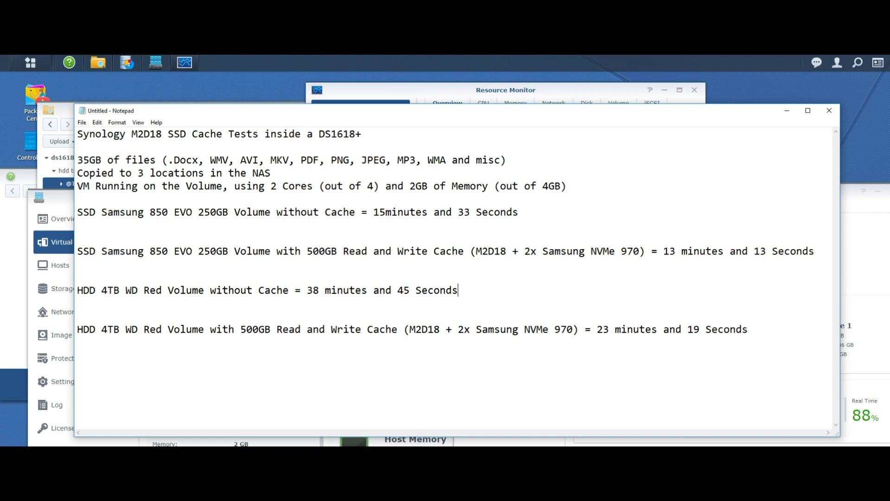
pyautogui.moveTo(459, 290); pyautogui.dragTo(307, 290)
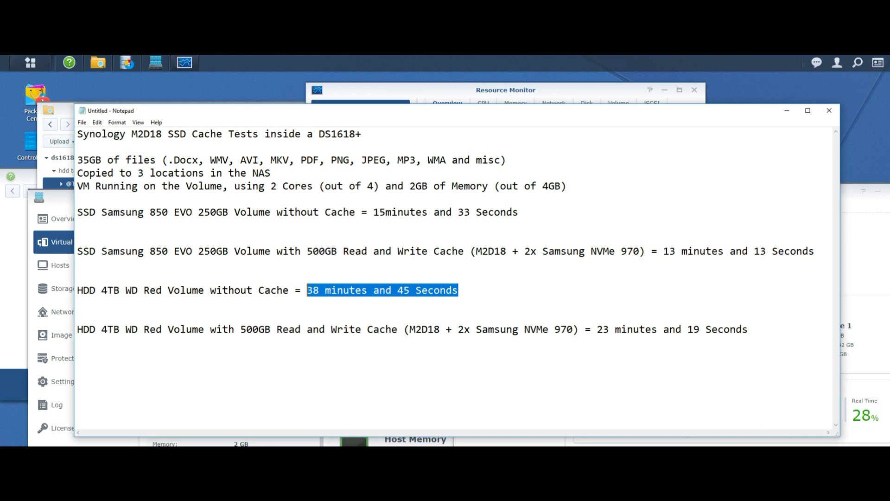
pyautogui.click(440, 290)
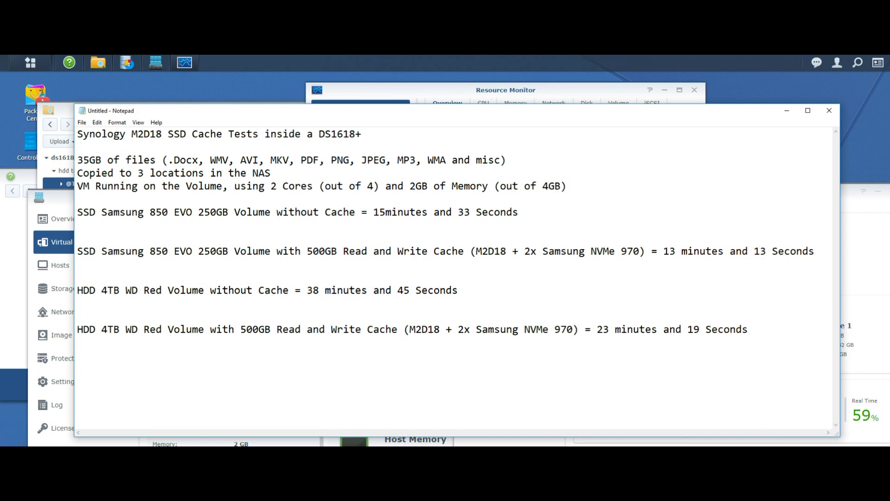
# - Highlight the M2D18 cache hardware, 4TB size and copy time in the cached HDD result, comparing the time with the uncached HDD result
pyautogui.moveTo(409, 330); pyautogui.dragTo(489, 329)
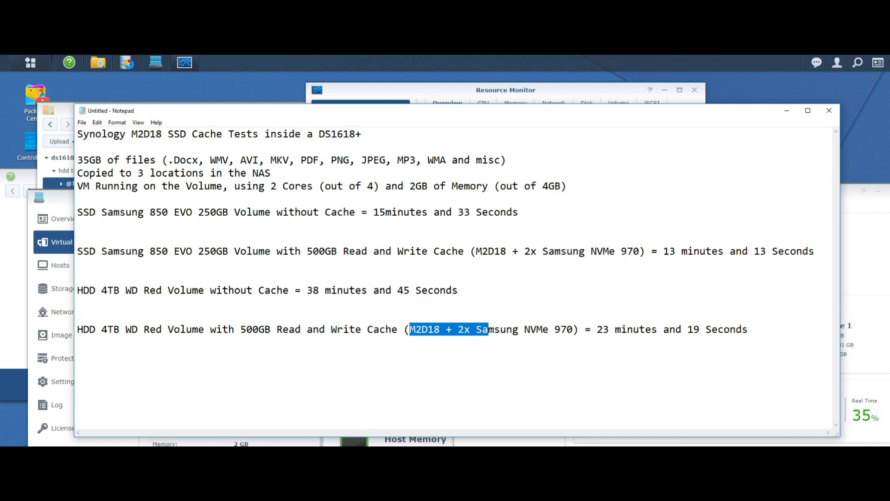
pyautogui.moveTo(102, 330); pyautogui.dragTo(120, 330)
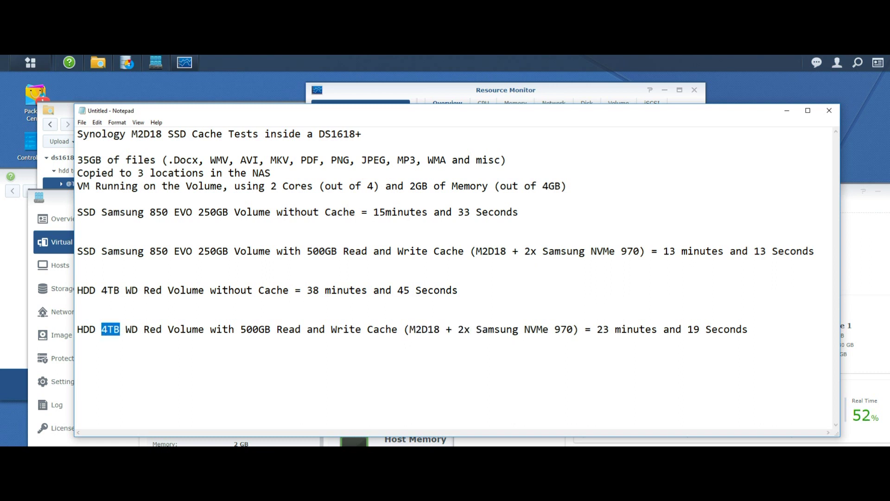
pyautogui.click(108, 329)
pyautogui.moveTo(597, 330); pyautogui.dragTo(640, 330)
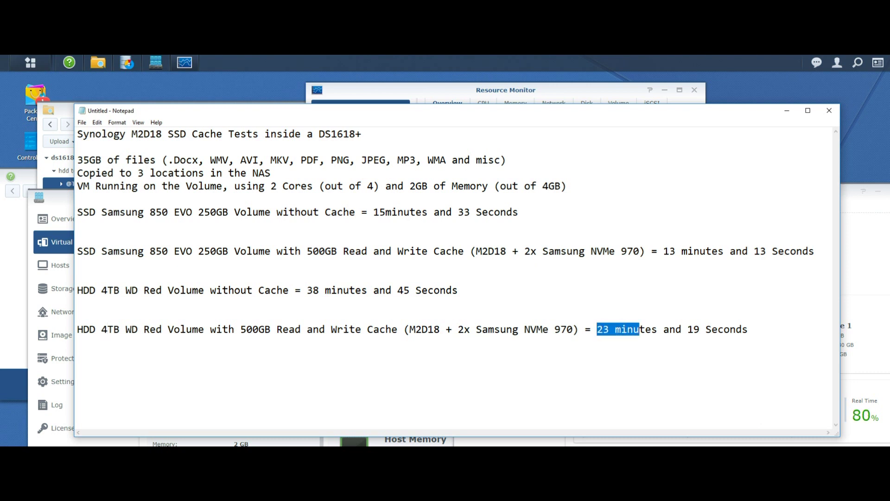
pyautogui.moveTo(307, 290); pyautogui.dragTo(344, 291)
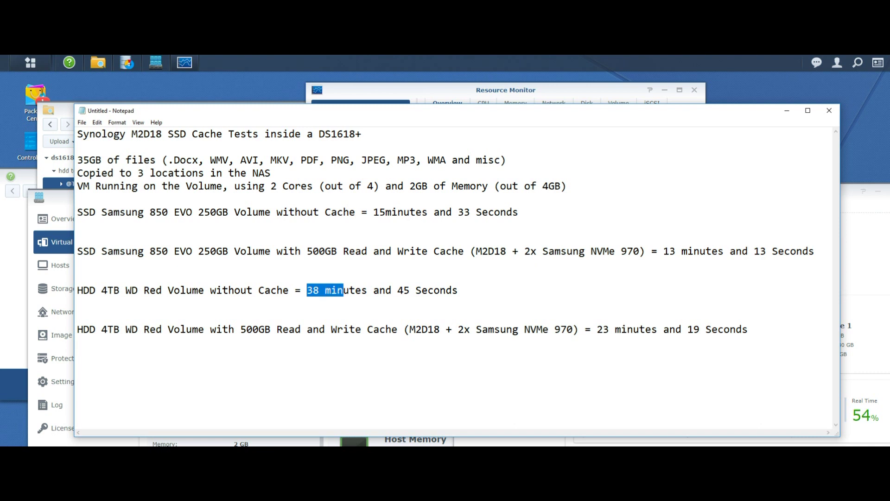
pyautogui.moveTo(748, 330); pyautogui.dragTo(585, 330)
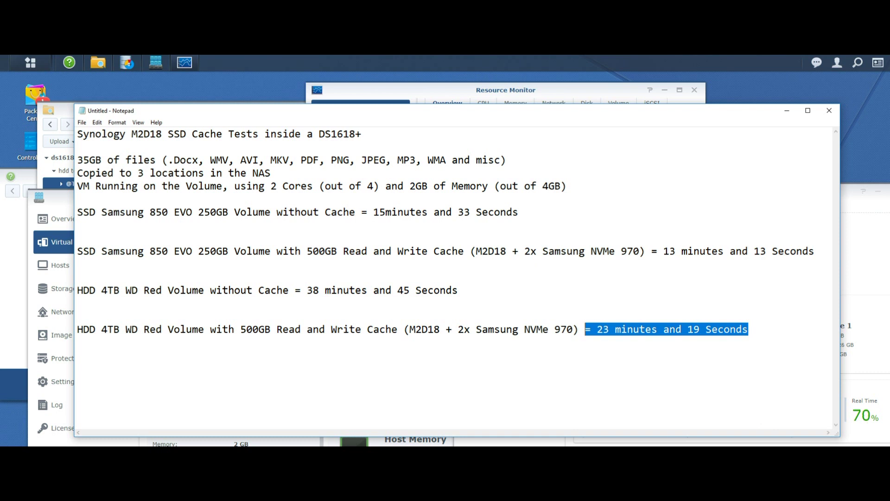
# - Review the results again by highlighting the uncached SSD line, the SSD cache hardware, the HDD name and both HDD copy times
pyautogui.moveTo(78, 212); pyautogui.dragTo(519, 224)
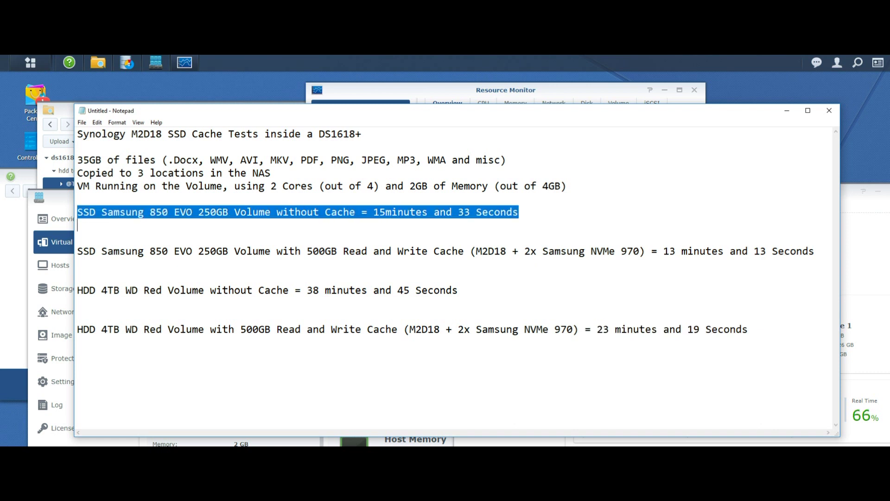
pyautogui.moveTo(615, 251); pyautogui.dragTo(494, 251)
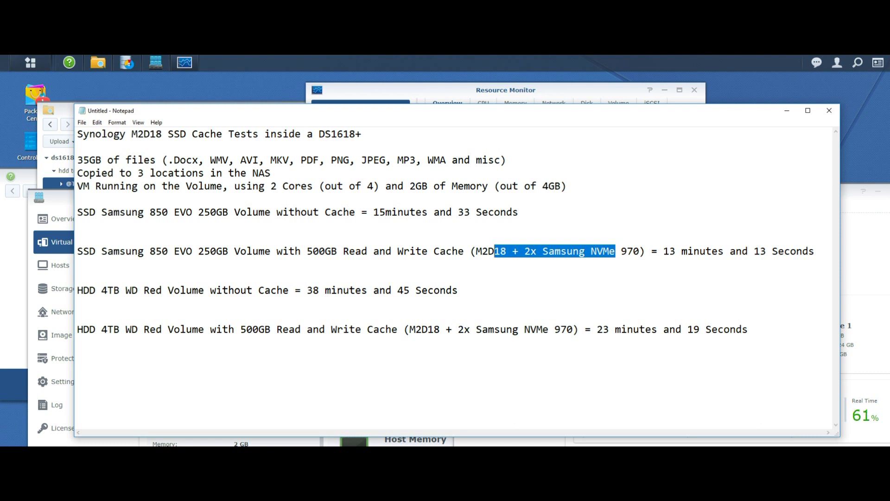
pyautogui.moveTo(119, 212); pyautogui.dragTo(155, 212)
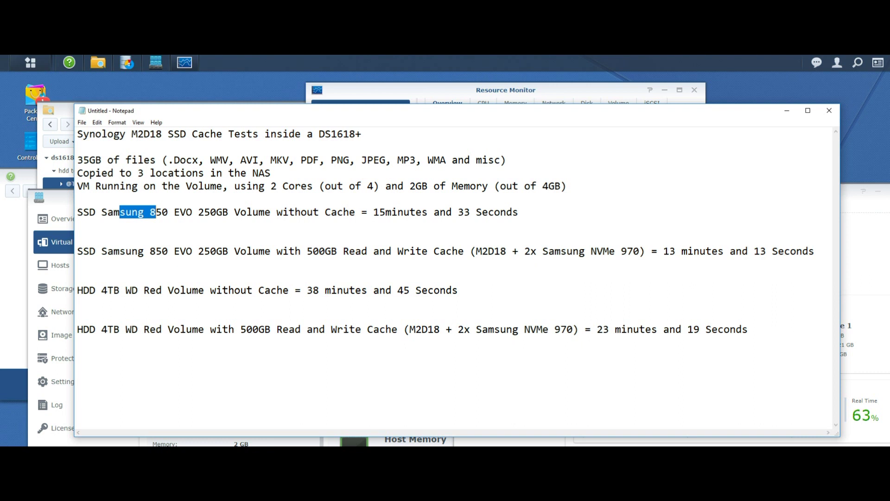
pyautogui.moveTo(83, 291); pyautogui.dragTo(150, 290)
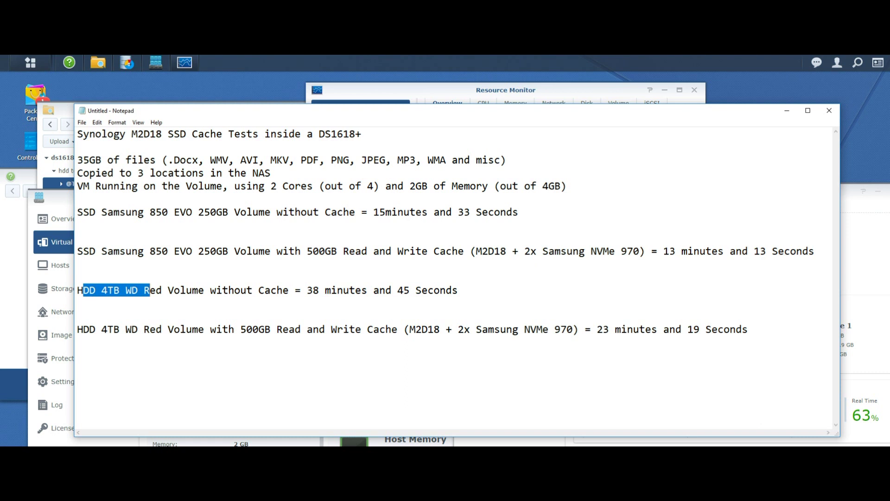
pyautogui.moveTo(300, 290); pyautogui.dragTo(393, 290)
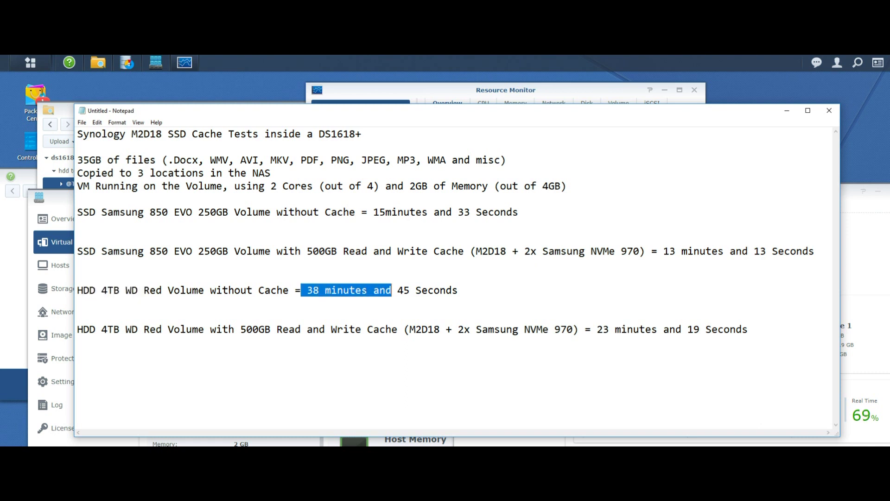
pyautogui.moveTo(591, 329); pyautogui.dragTo(669, 329)
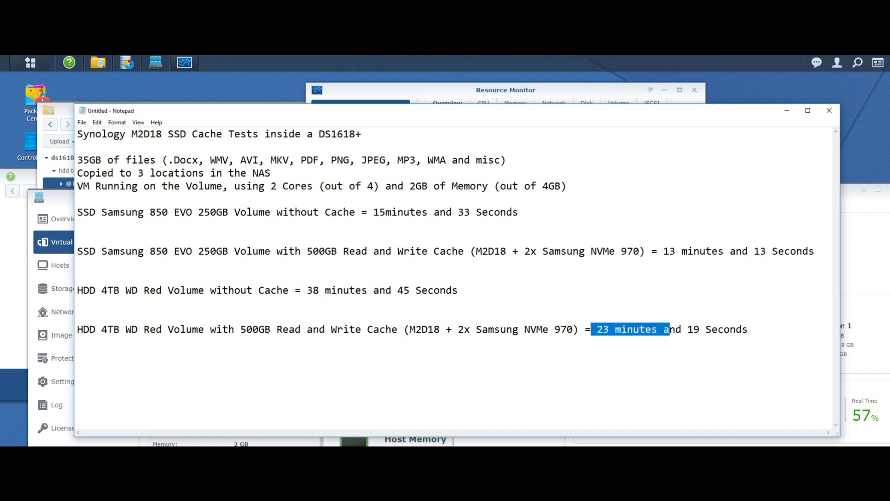